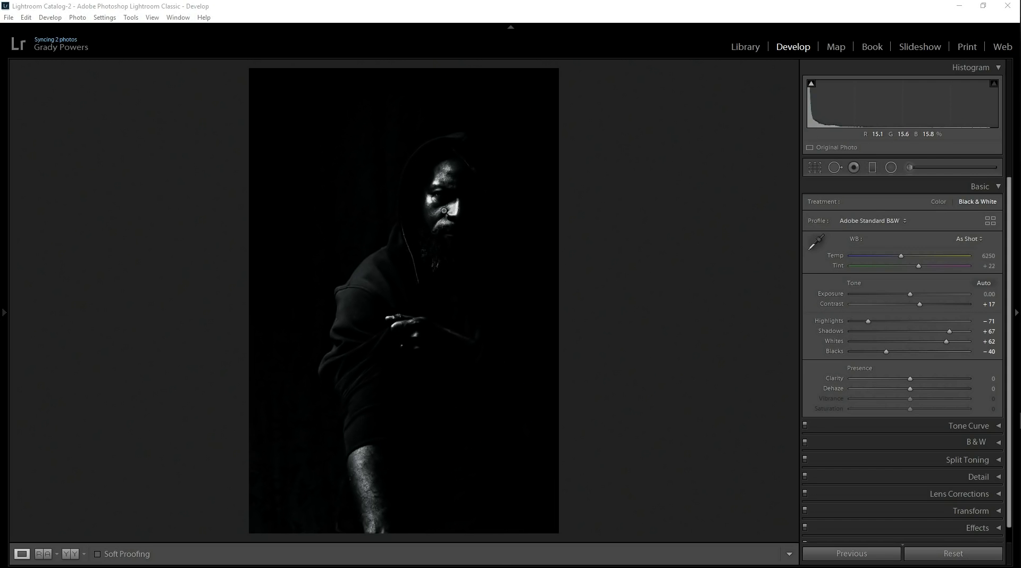
Select the unedited colour copy of IMG_5748.dng (Copy 2) and apply Auto tone to it.
click(500, 565)
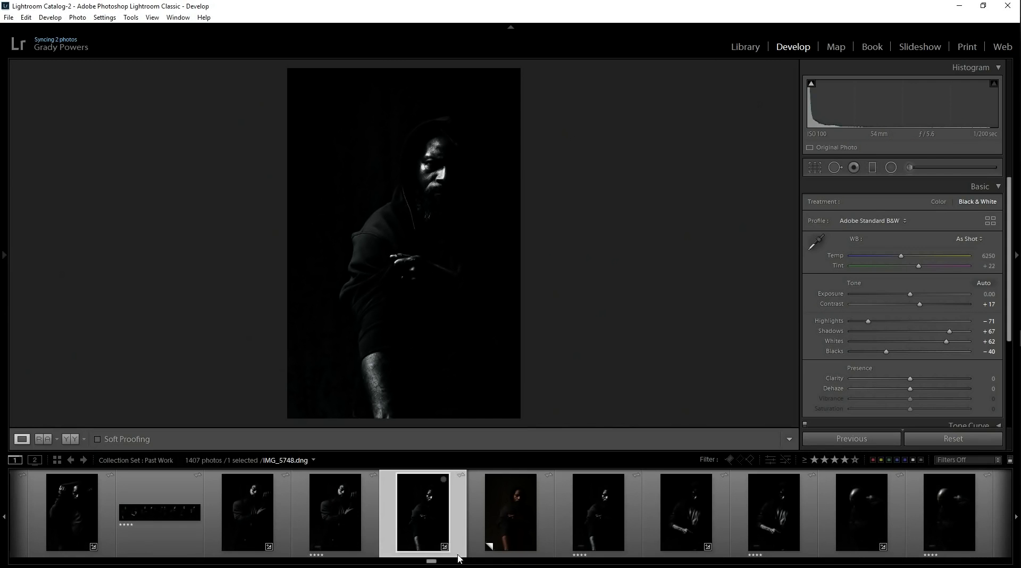
click(510, 521)
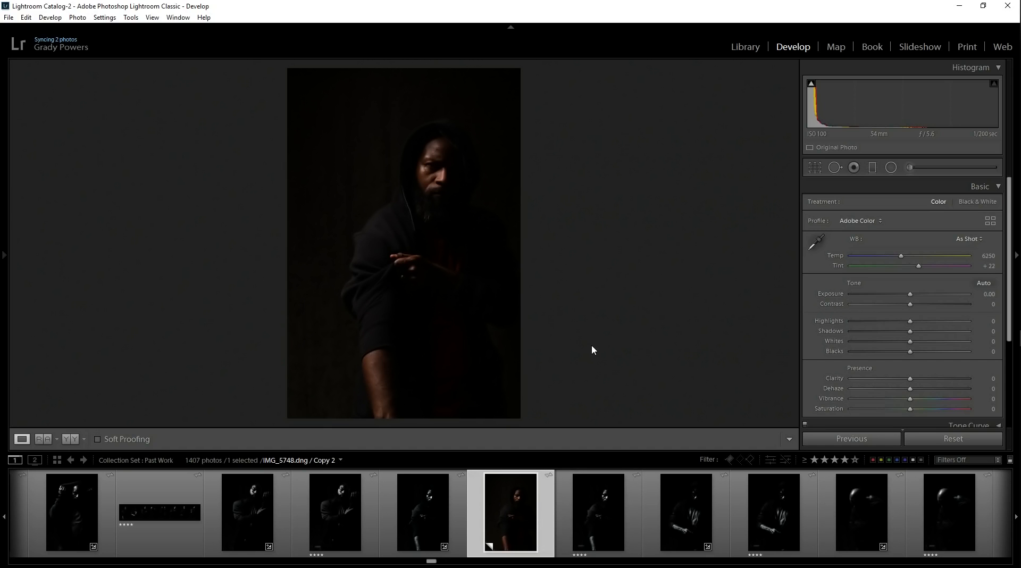
key(F6)
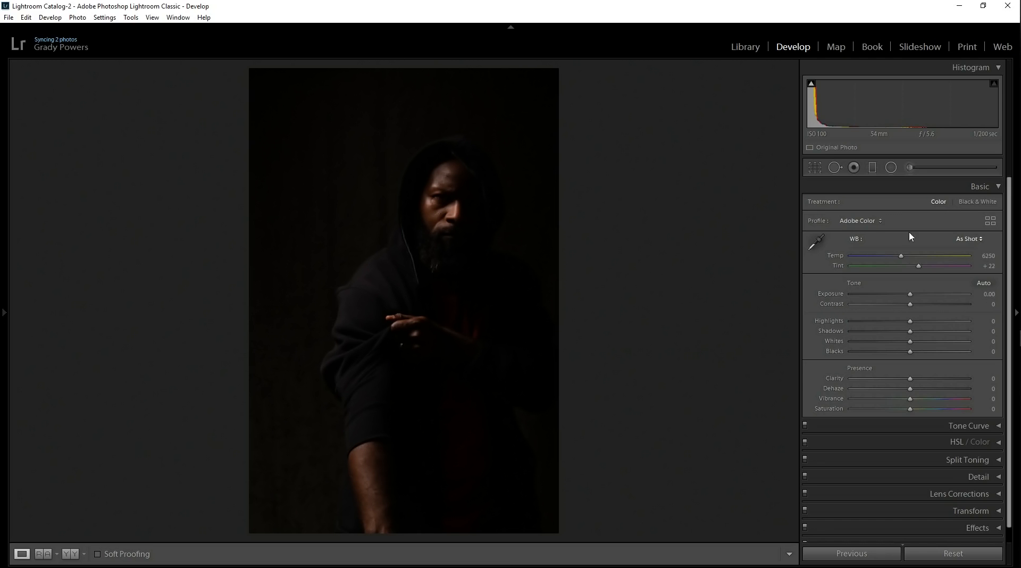
click(984, 283)
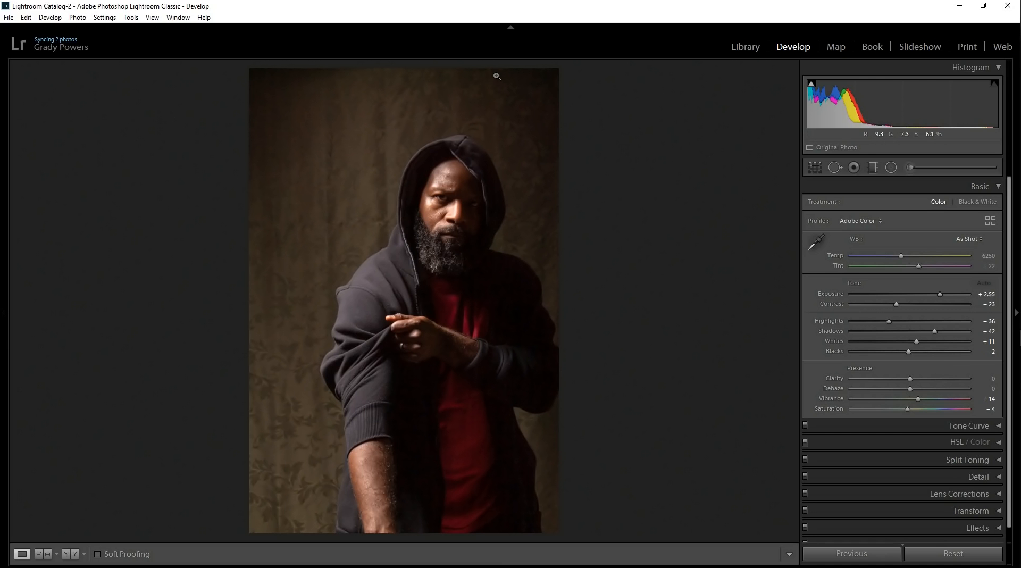
Examine the face, beard, dark clothing and hands up close for detail and noise in the shadows.
click(482, 213)
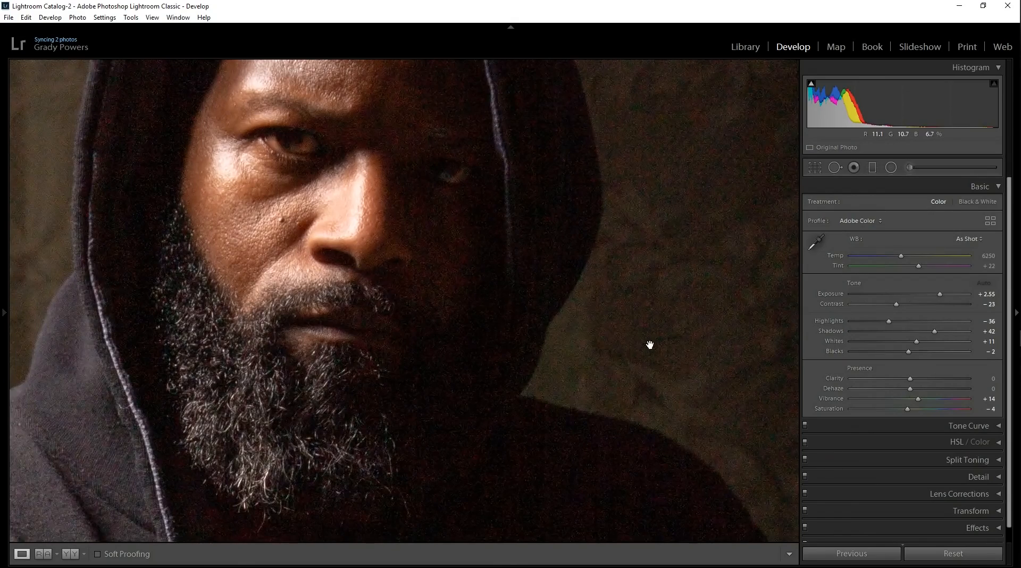
drag(650, 345, 470, 315)
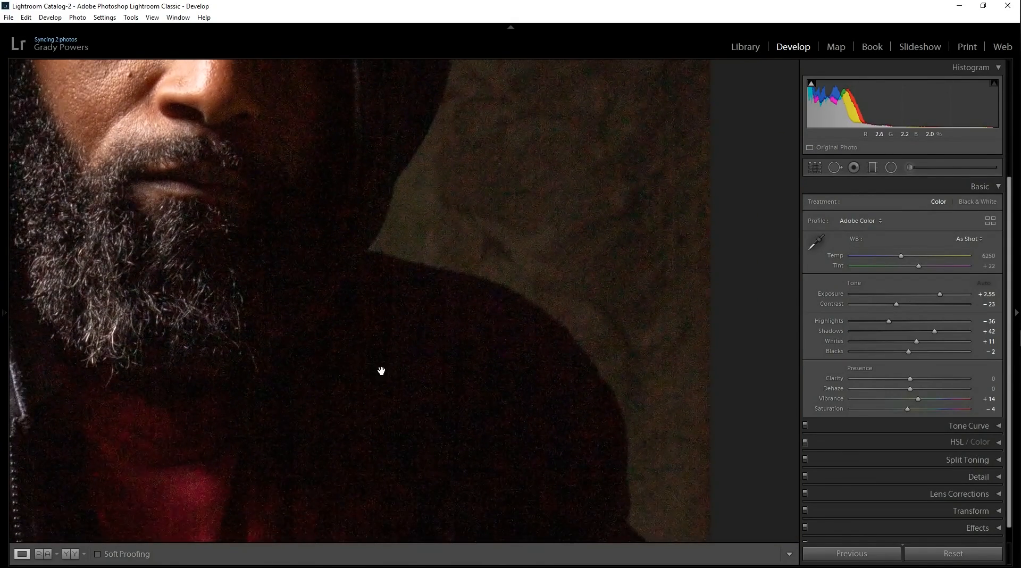
drag(381, 369, 516, 192)
drag(417, 383, 582, 173)
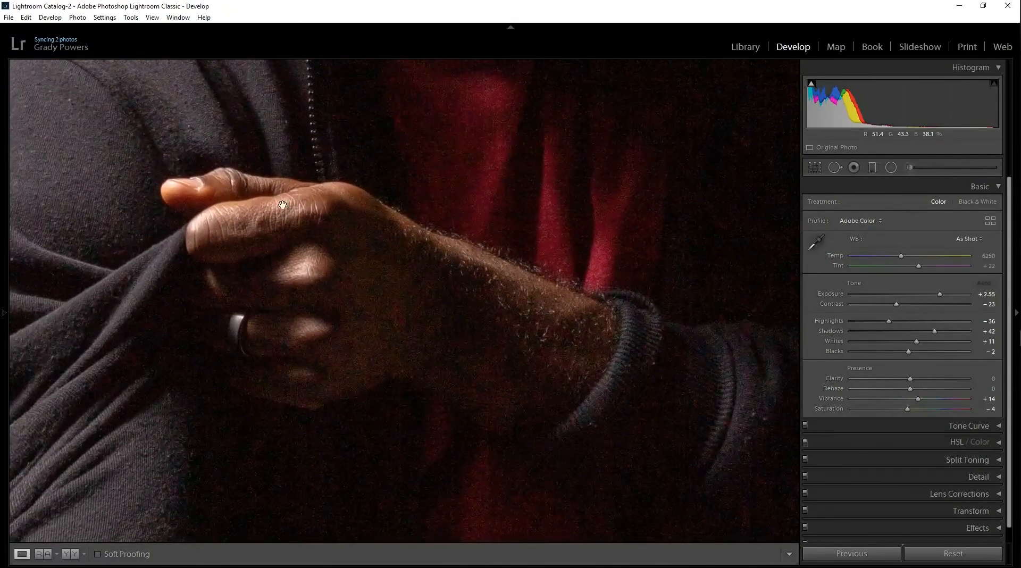
drag(283, 207, 297, 375)
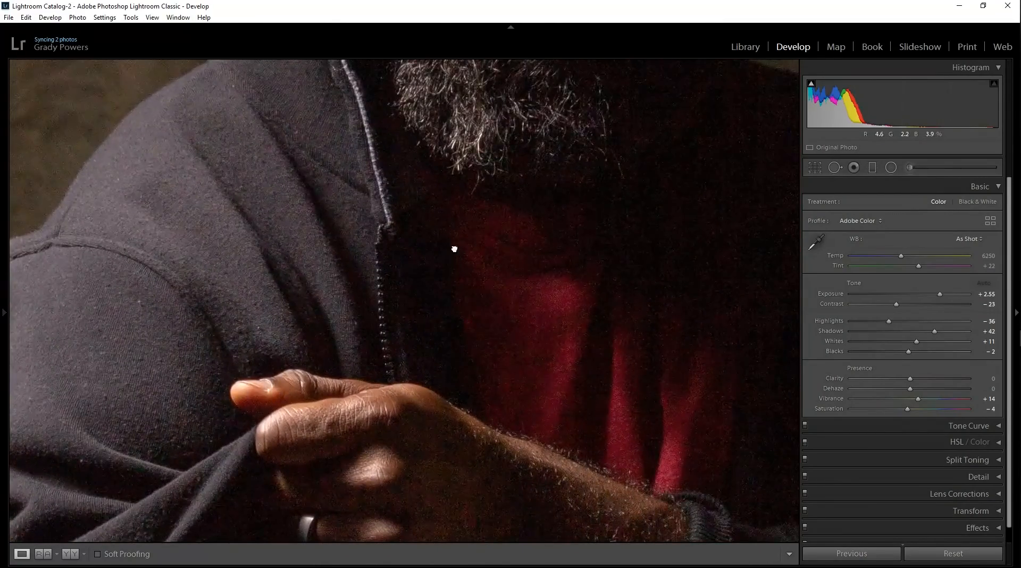
drag(456, 244, 327, 458)
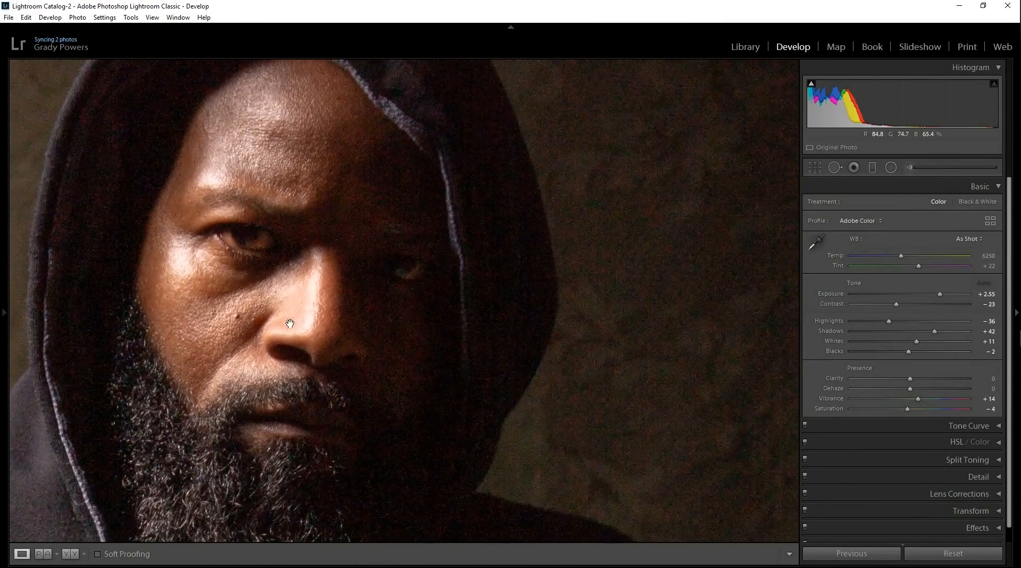
drag(413, 329, 320, 376)
click(321, 376)
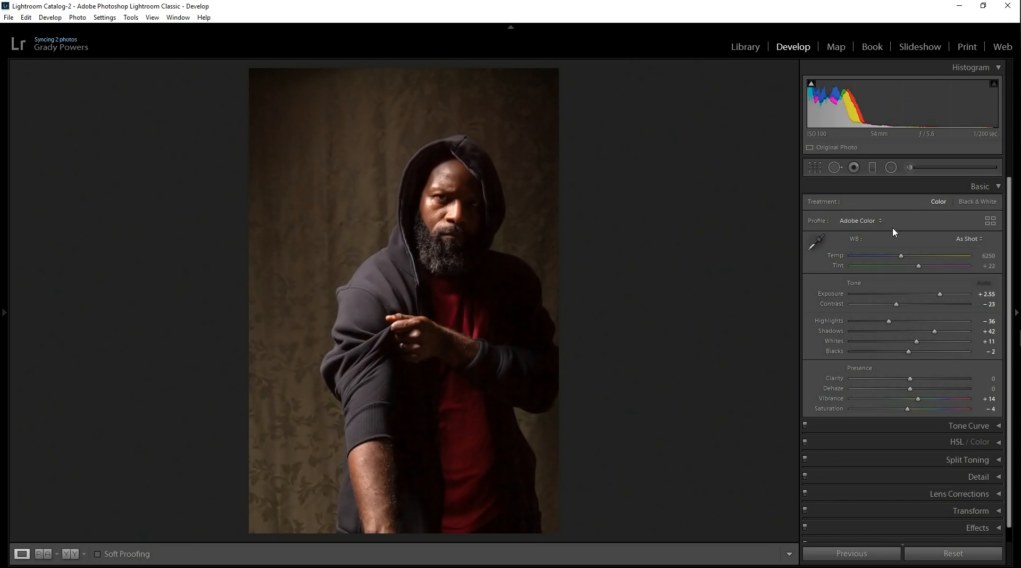
Compare the Camera Standard profile with Adobe Color on the portrait and keep Camera Standard.
click(858, 221)
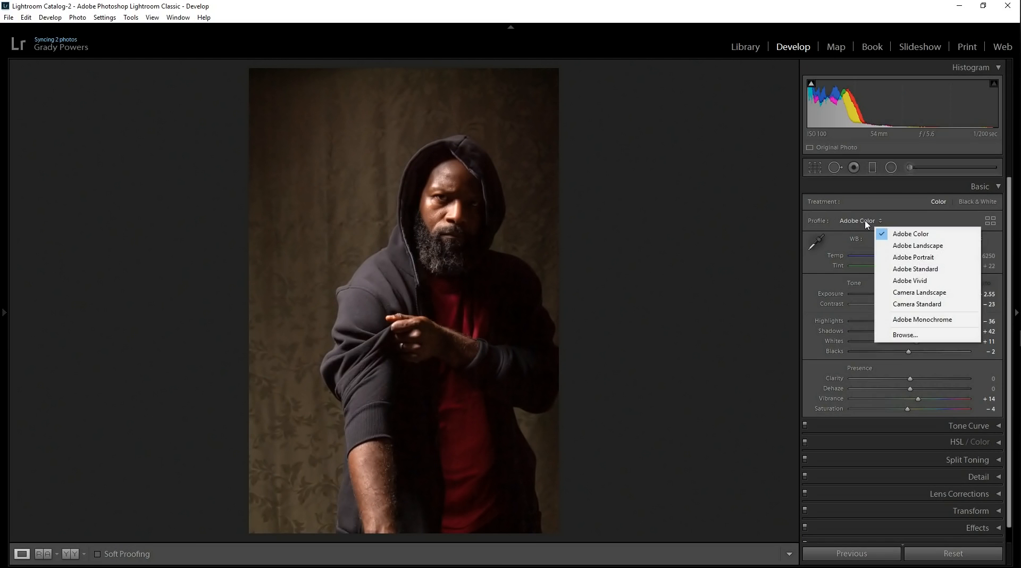
click(915, 304)
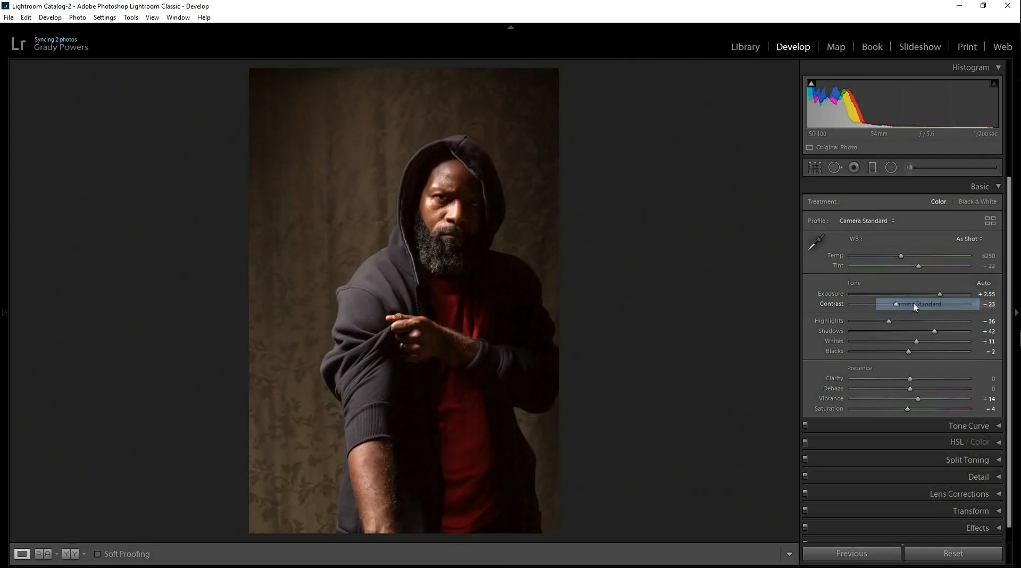
click(564, 334)
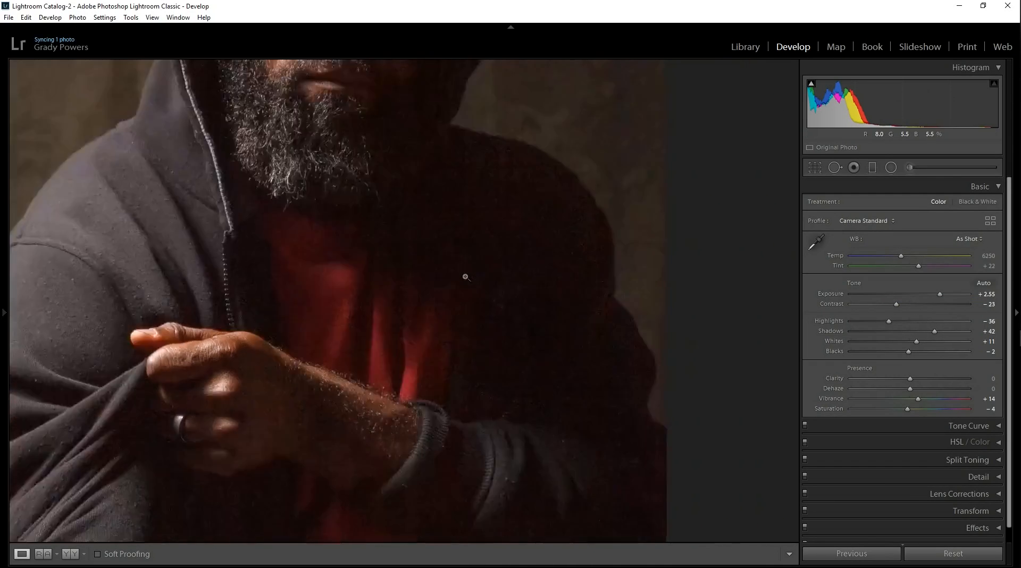
click(466, 277)
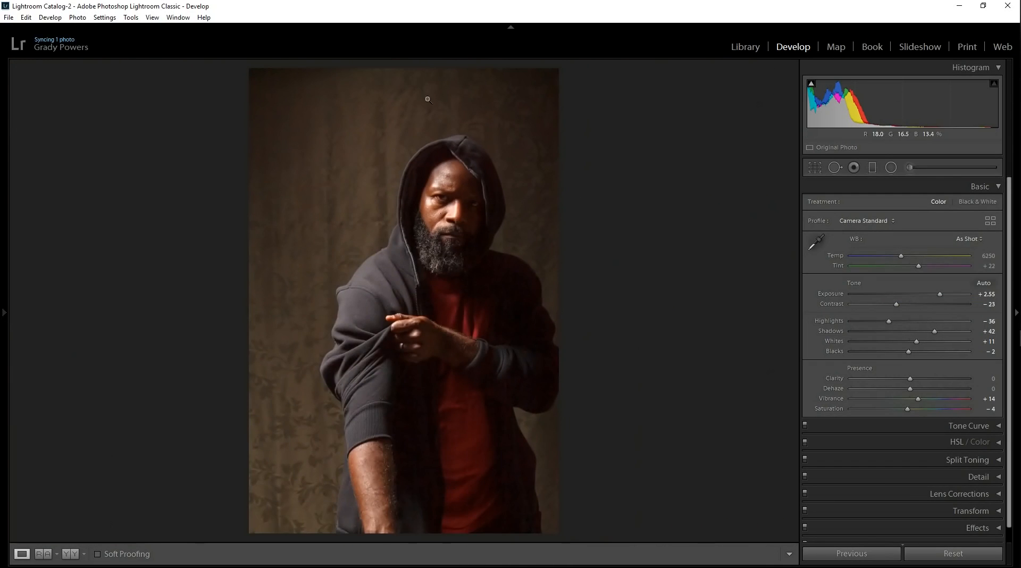
click(872, 222)
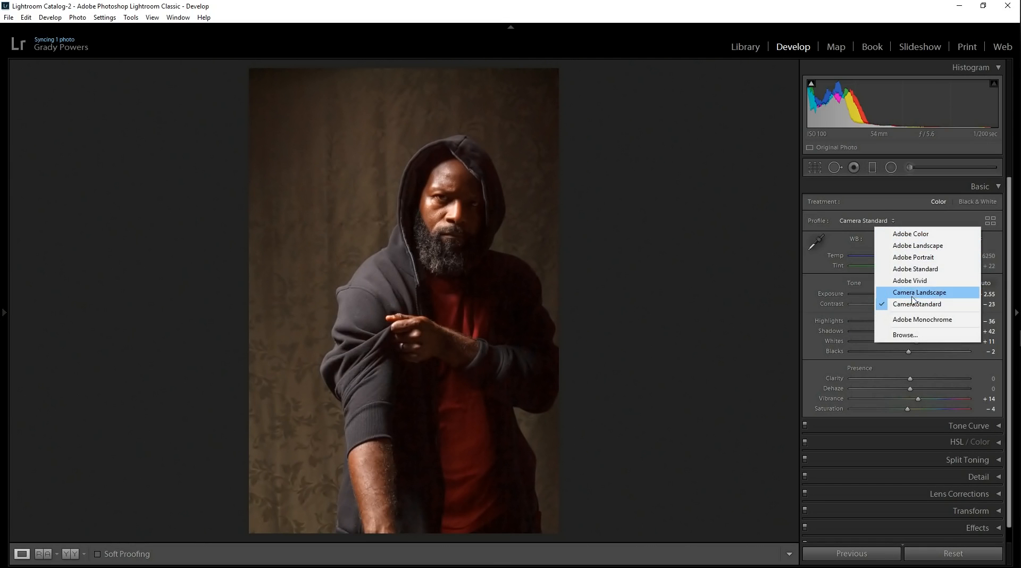
click(910, 235)
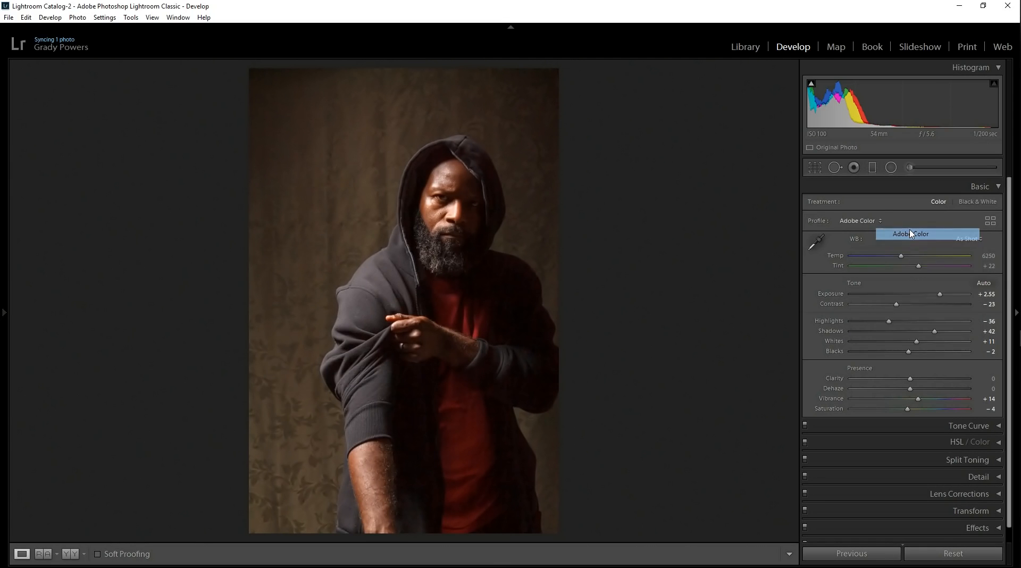
click(852, 221)
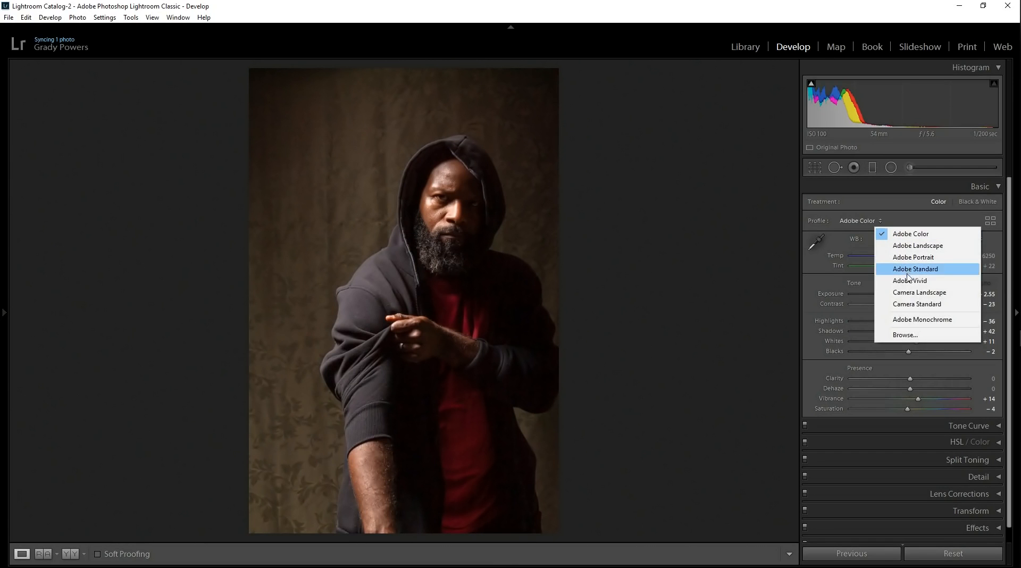
click(908, 306)
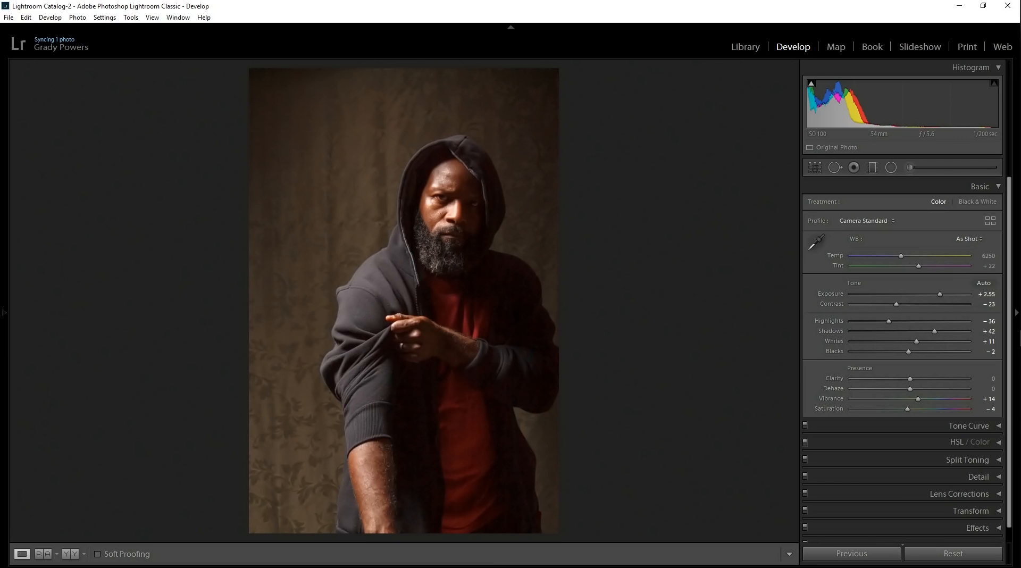
Lower the Exposure to +1.56 and the Contrast to -28.
drag(941, 297, 931, 299)
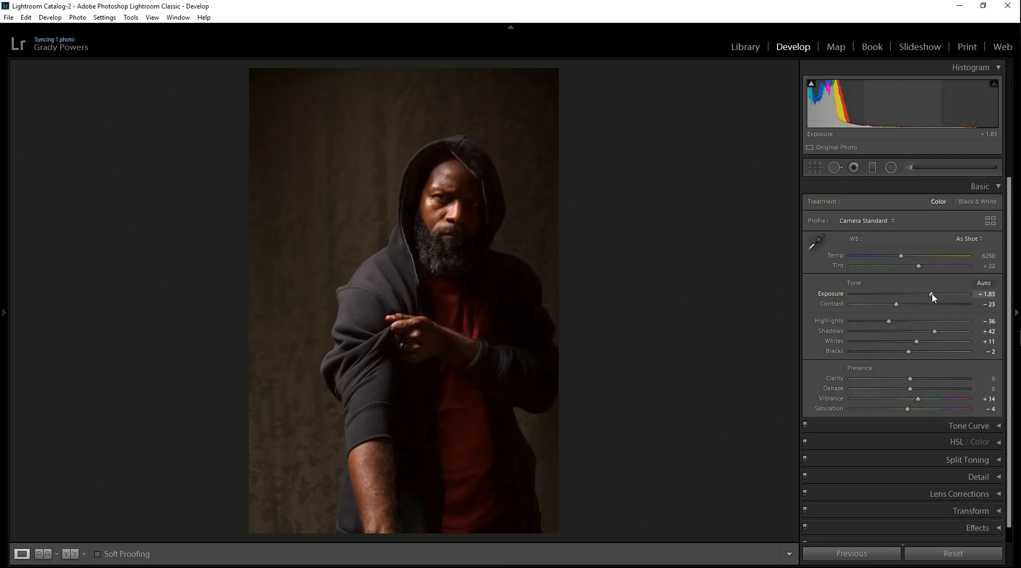
drag(934, 299, 931, 298)
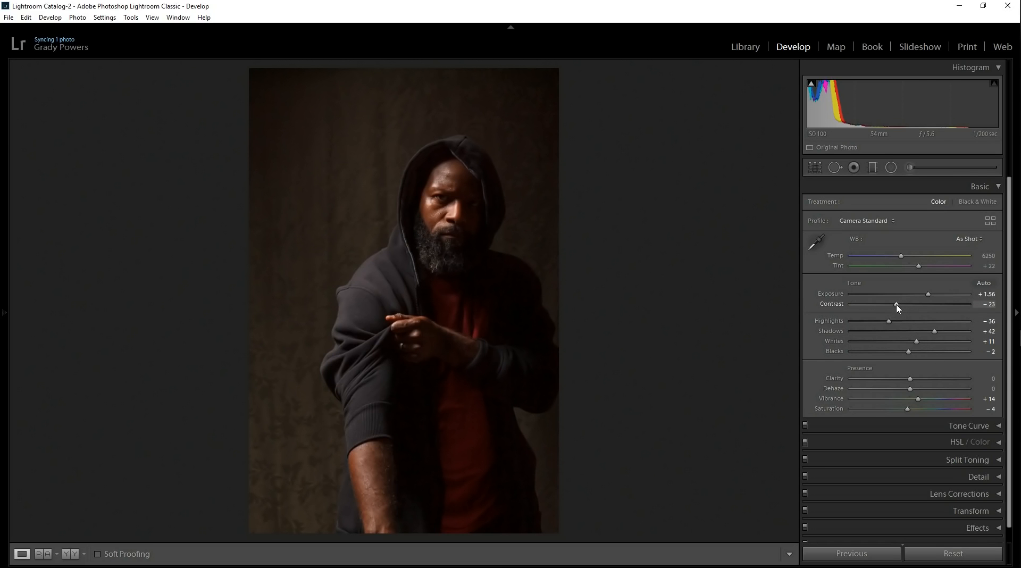
drag(898, 308, 896, 318)
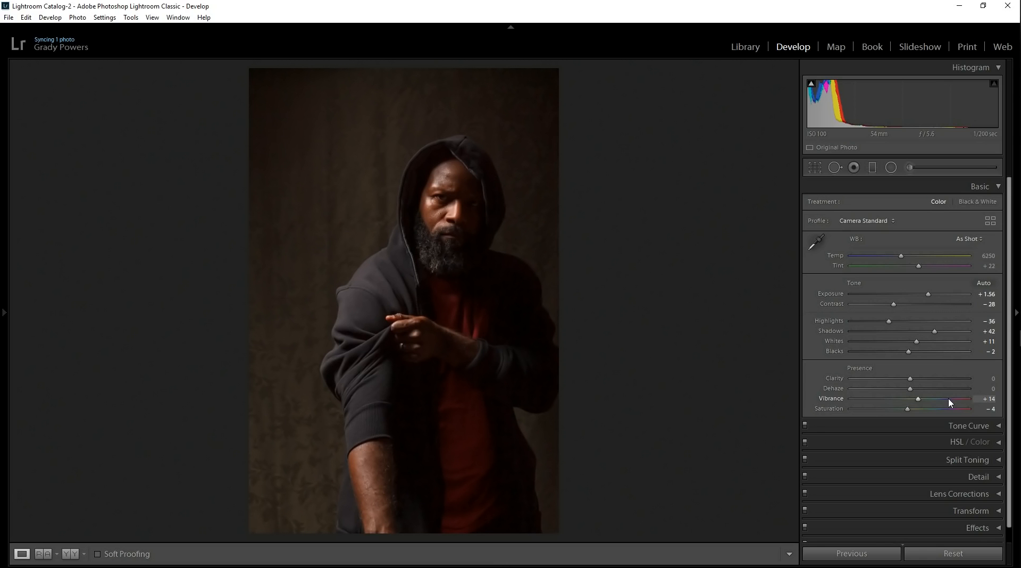
Examine the skin and shadow detail on the man's face, hood and hands up close.
click(433, 209)
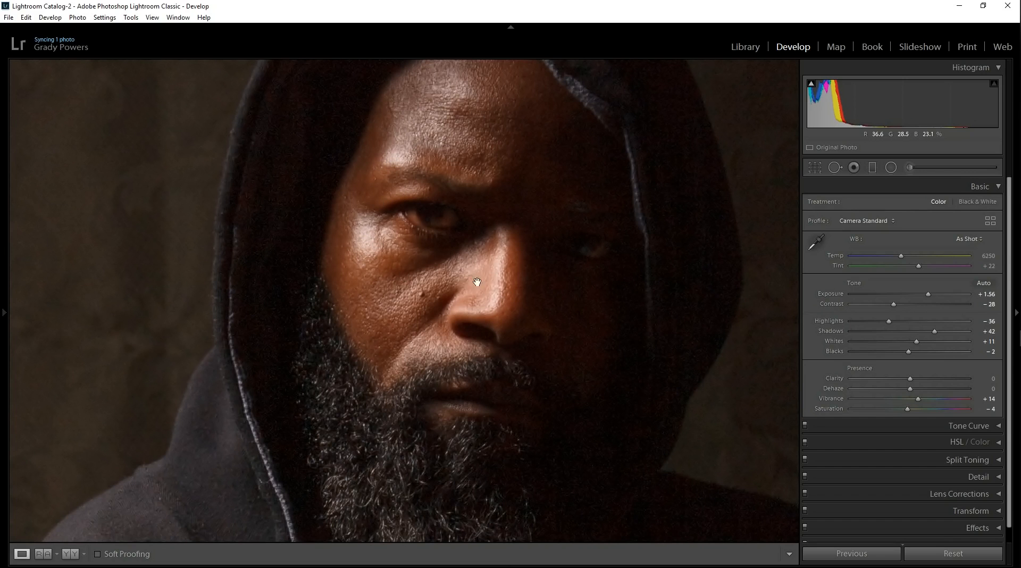
drag(486, 388, 392, 305)
click(347, 214)
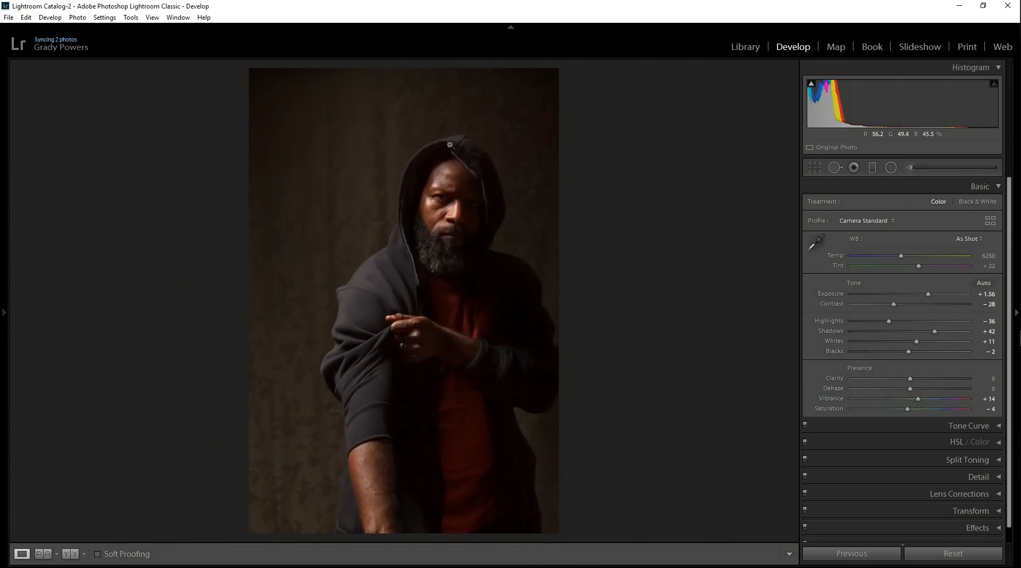
click(445, 226)
drag(424, 168, 417, 315)
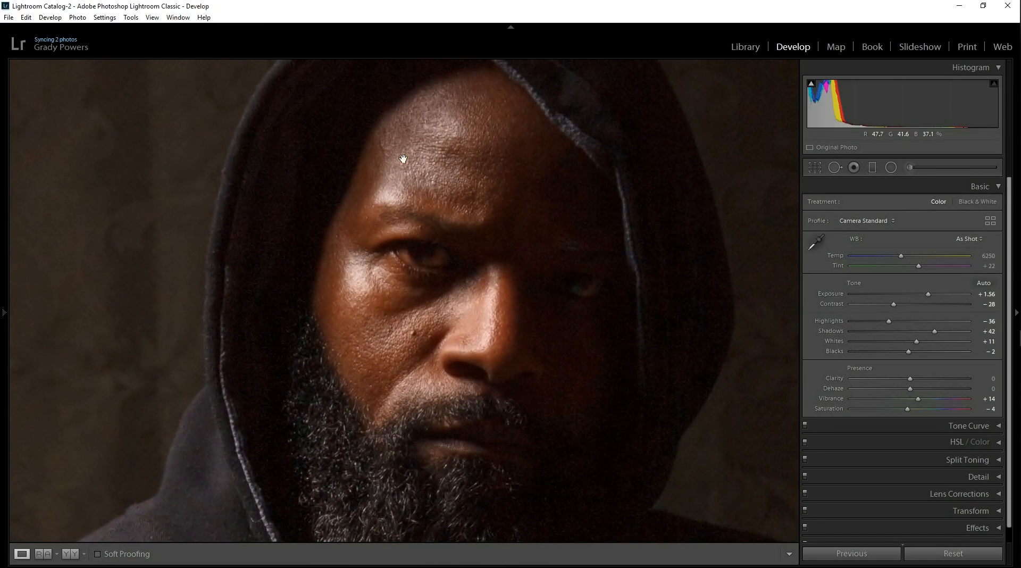
click(371, 353)
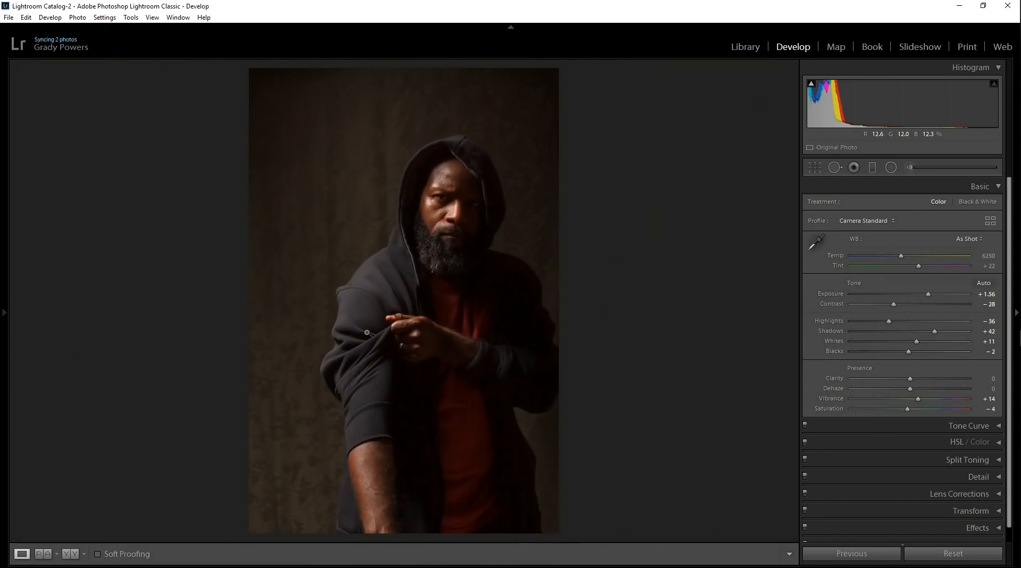
click(424, 330)
drag(367, 335, 393, 230)
click(393, 230)
Set the Highlights to -19 and the Blacks to +21.
drag(889, 323, 899, 336)
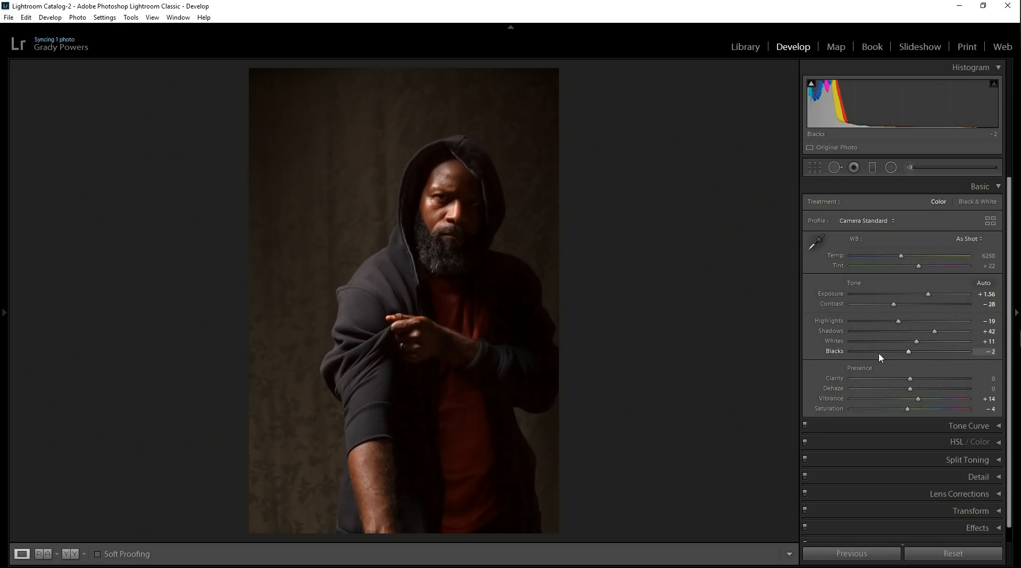
drag(909, 352, 923, 364)
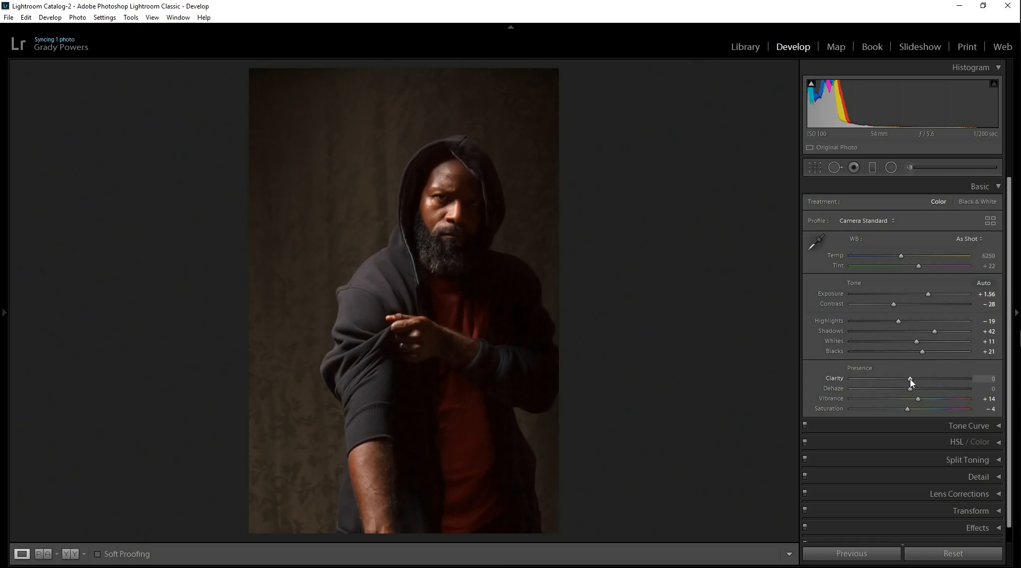
Set Clarity to +21 and Dehaze to about +55, checking the effect on the sleeve and forearm.
drag(911, 380, 923, 384)
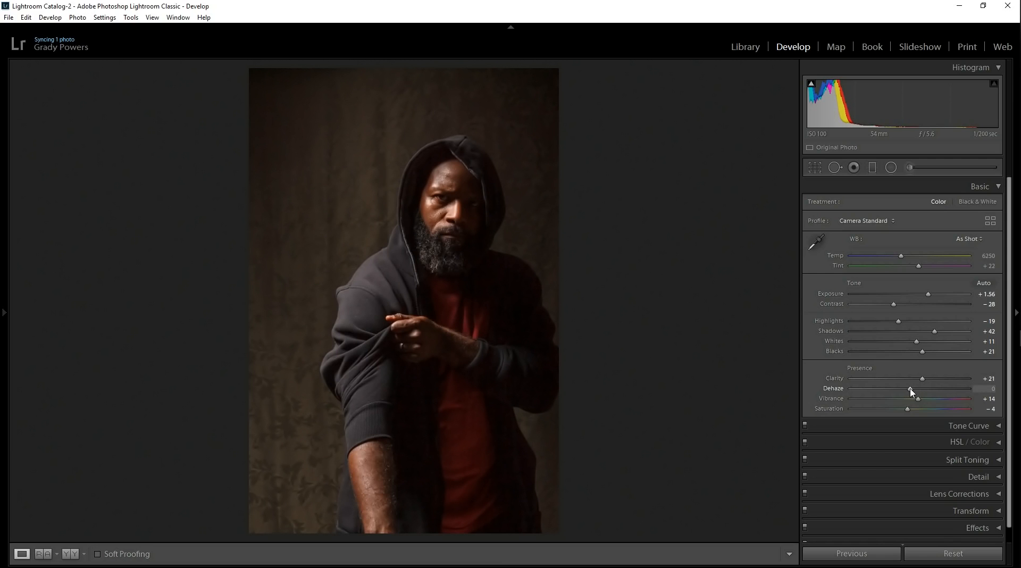
drag(911, 392, 943, 402)
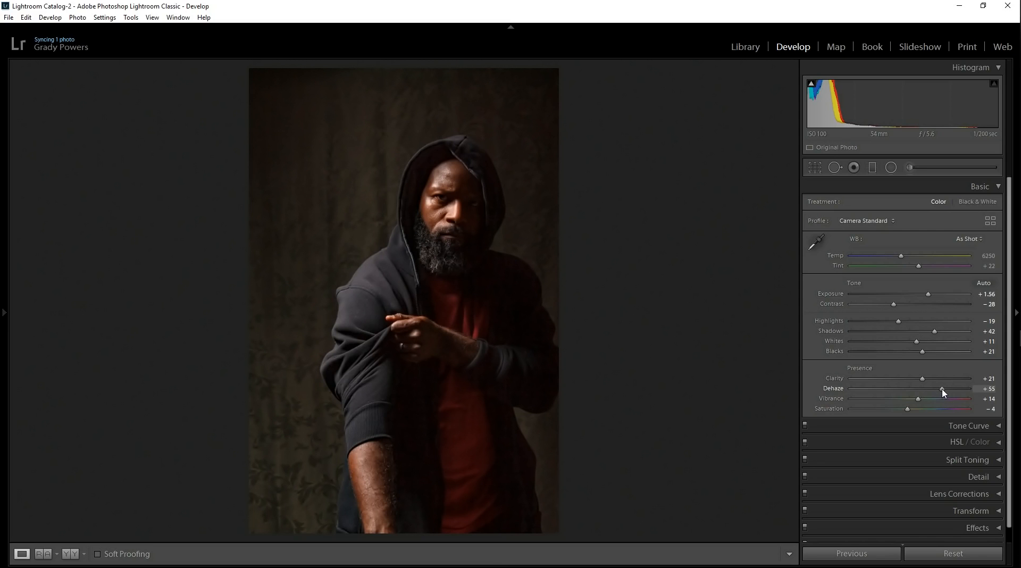
mouse_move(943, 392)
mouse_down()
mouse_move(917, 394)
mouse_move(947, 407)
mouse_up()
drag(947, 407, 944, 407)
click(365, 365)
click(376, 392)
click(348, 386)
click(372, 371)
Reset Vibrance to its default and set Saturation slightly below its default.
double_click(838, 403)
mouse_move(911, 400)
mouse_down()
mouse_move(936, 401)
mouse_move(910, 402)
mouse_move(923, 402)
mouse_up()
double_click(833, 403)
double_click(830, 409)
drag(909, 409, 906, 409)
click(999, 187)
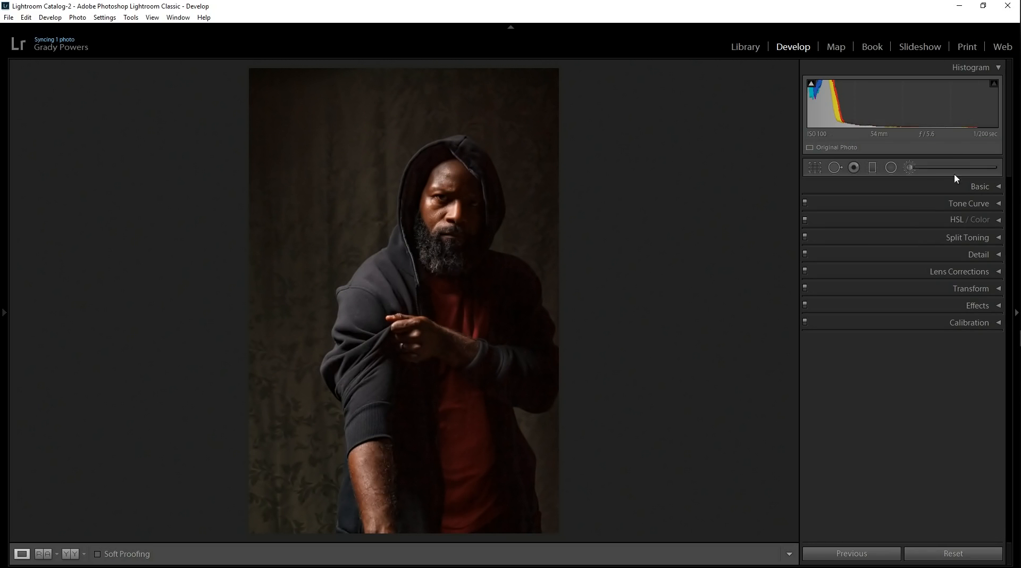
Try the Medium Contrast point curve on the portrait and return the tone curve to Linear.
click(930, 207)
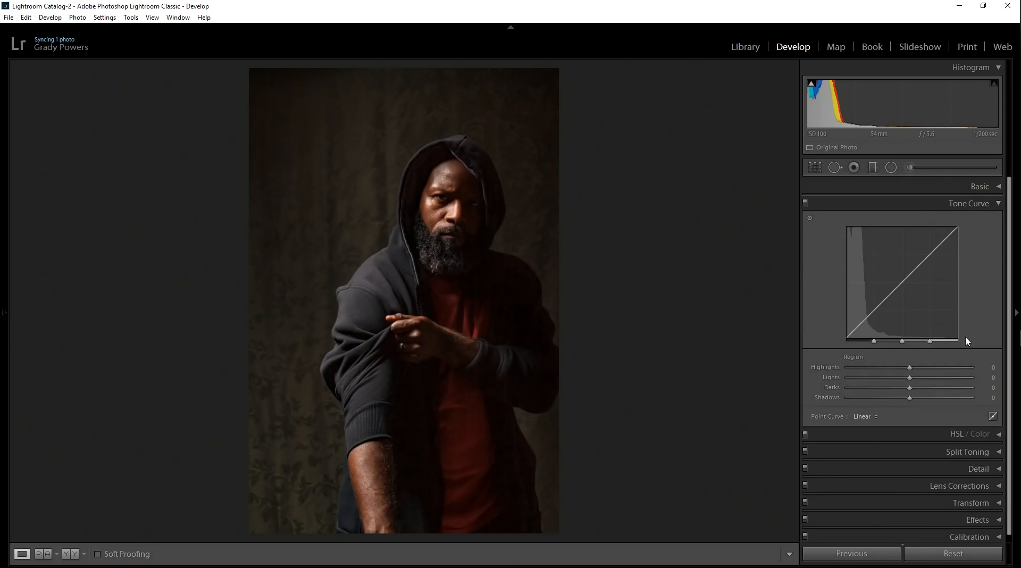
click(876, 417)
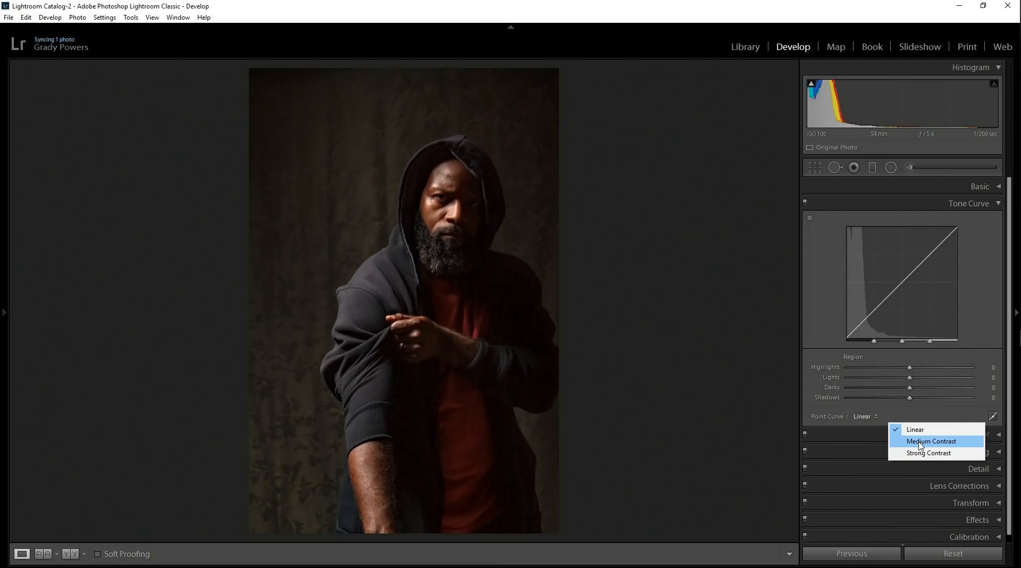
click(931, 442)
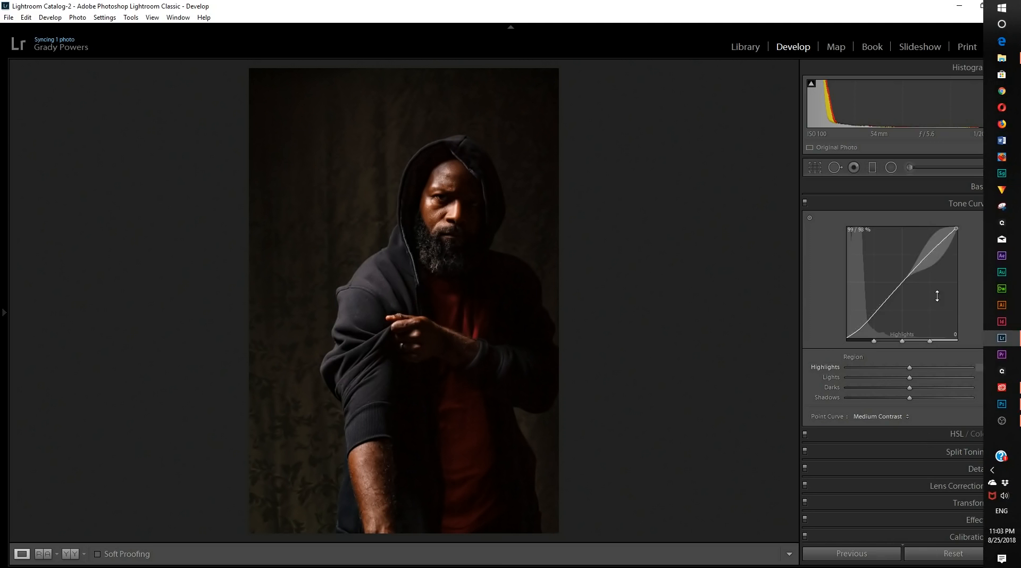
click(898, 418)
click(915, 429)
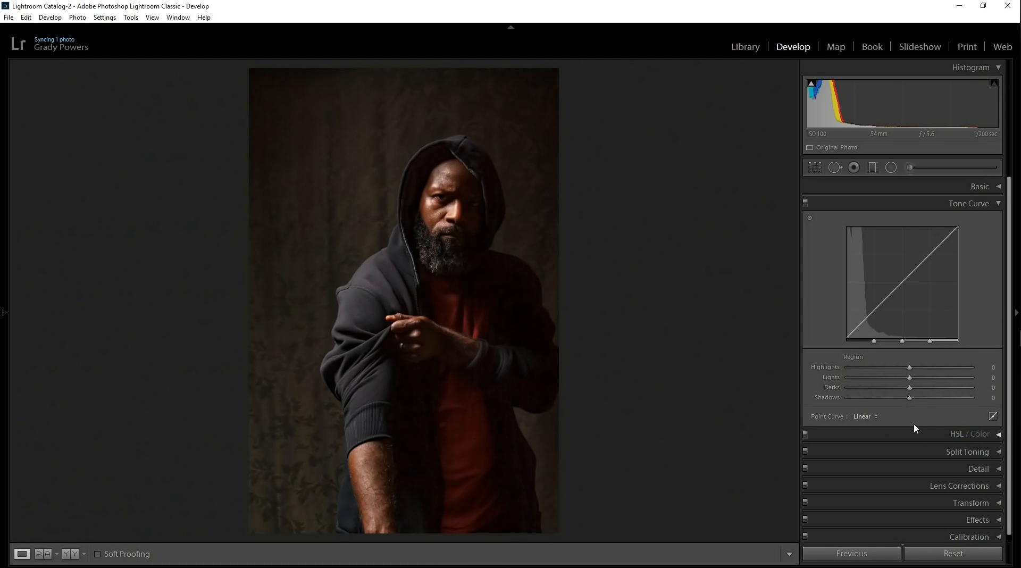
click(999, 204)
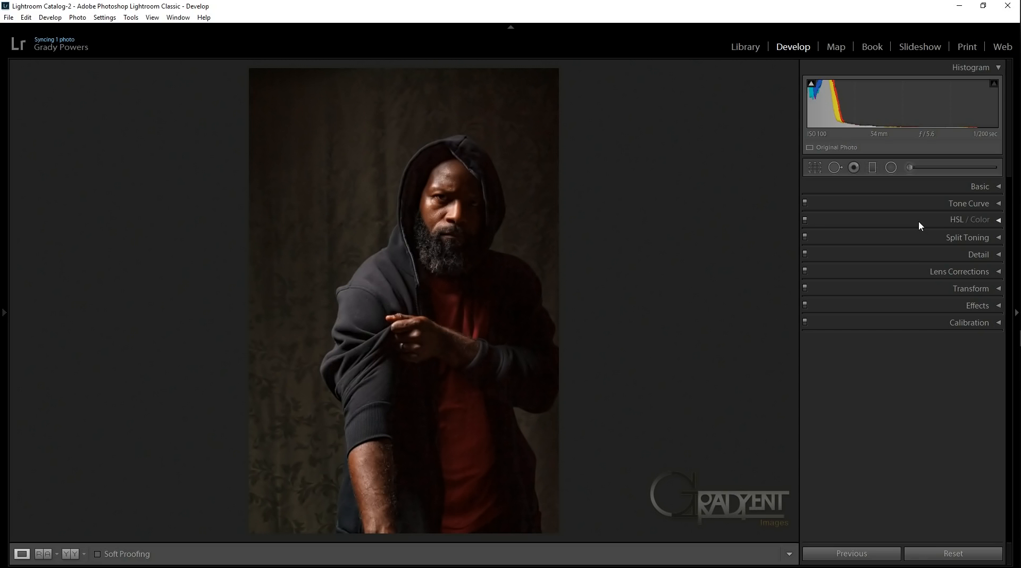
Tint the portrait's shadows with a split toning colour of hue 199 and saturation 13.
click(934, 222)
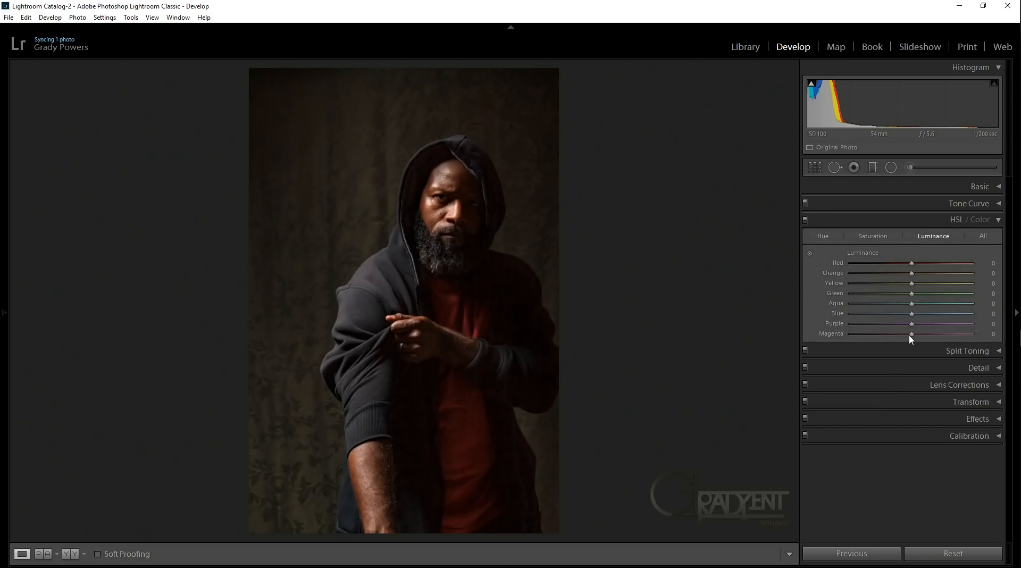
click(936, 225)
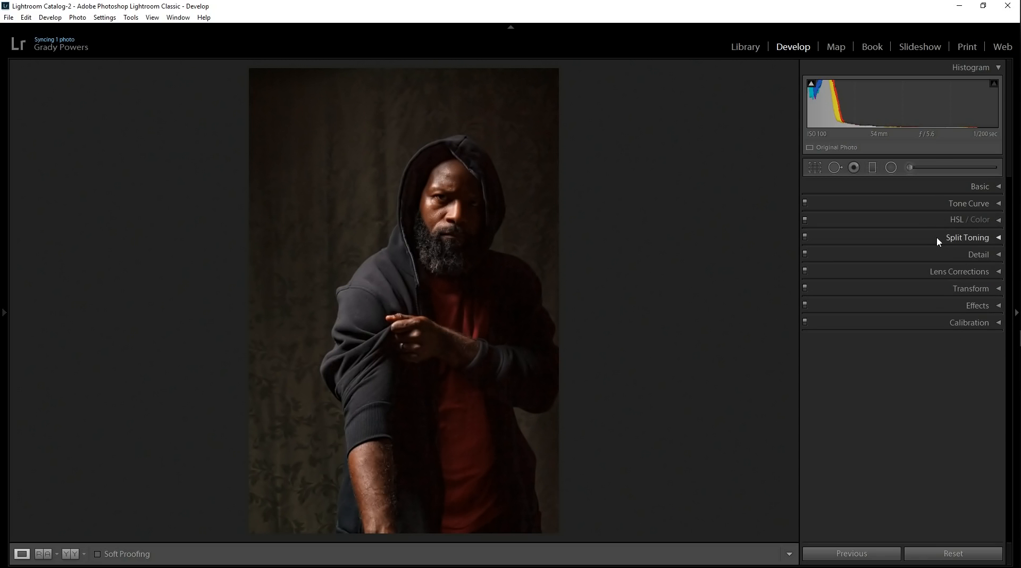
click(938, 239)
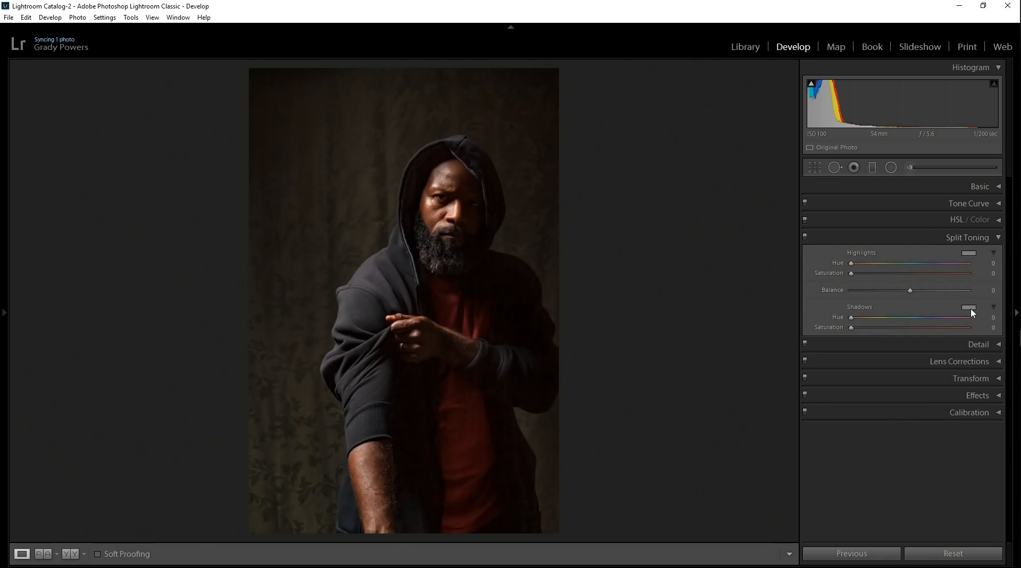
click(974, 313)
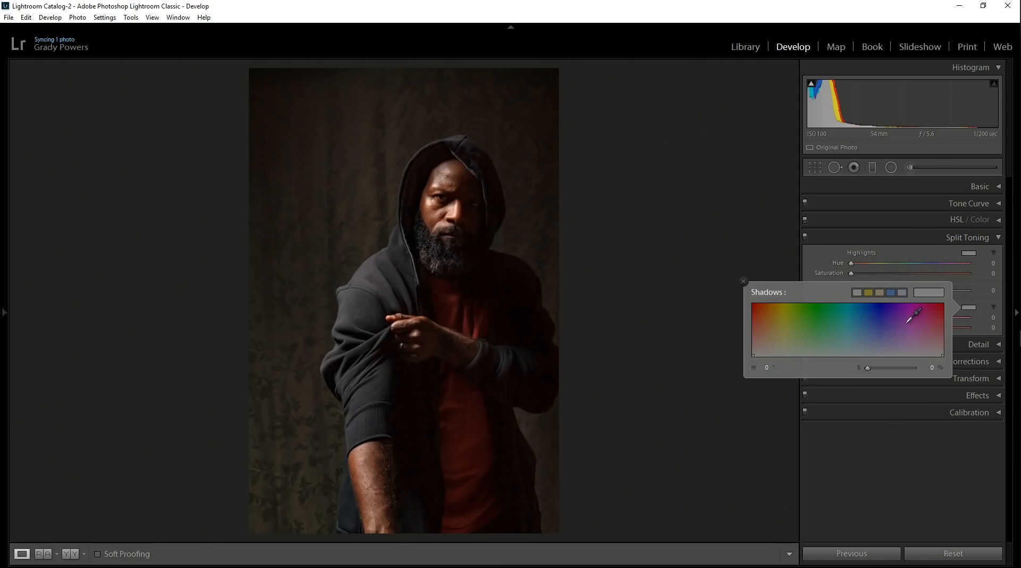
click(872, 325)
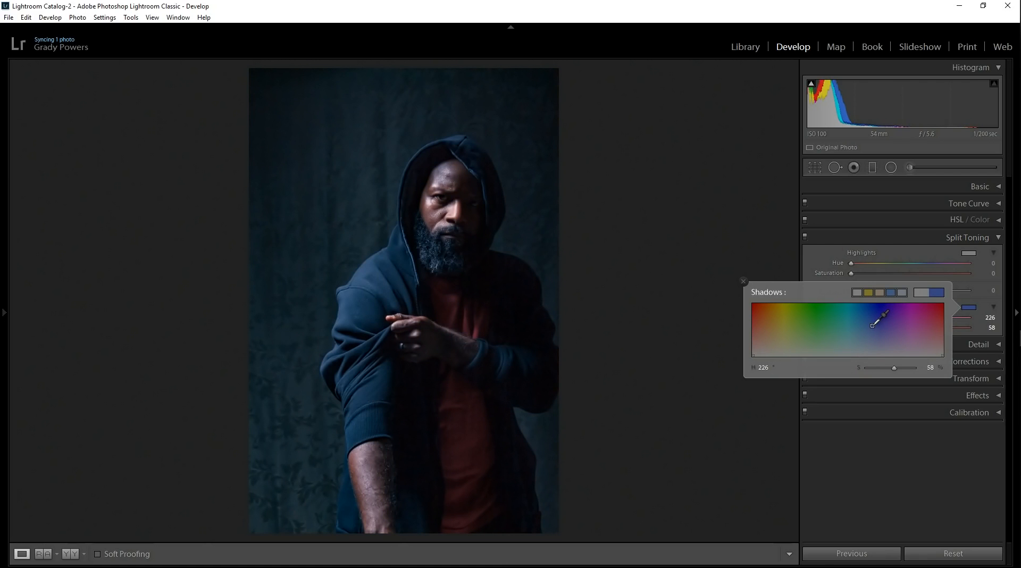
drag(873, 325, 858, 350)
click(923, 433)
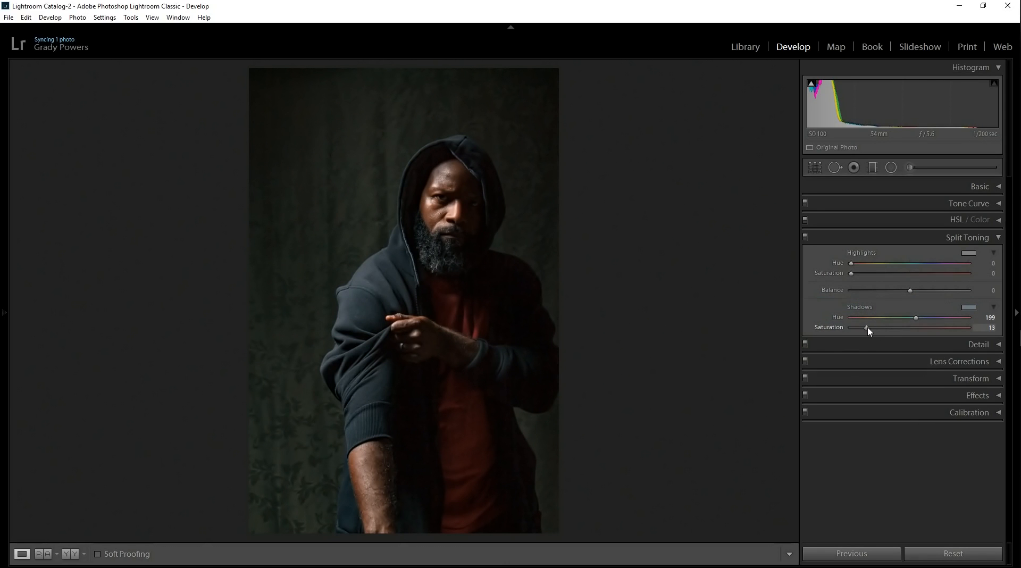
Fine-tune the shadow tint's saturation, trying 6, and test the split toning balance.
mouse_move(867, 329)
mouse_down()
mouse_move(886, 329)
mouse_move(858, 331)
mouse_up()
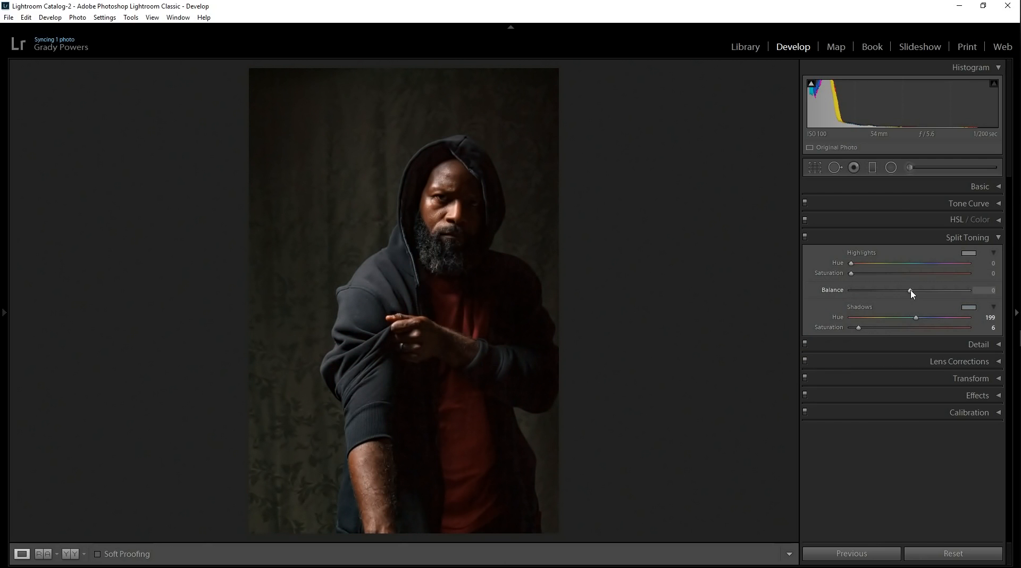
drag(907, 292, 922, 313)
drag(860, 327, 866, 332)
drag(864, 328, 866, 327)
drag(919, 319, 920, 294)
Set the sharpening Amount to 80.
click(999, 239)
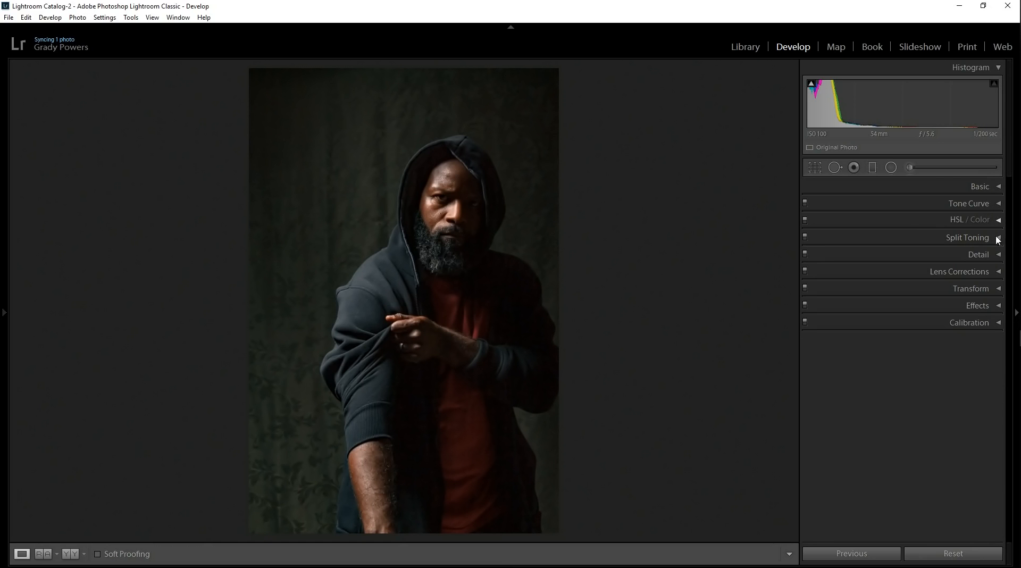
click(936, 254)
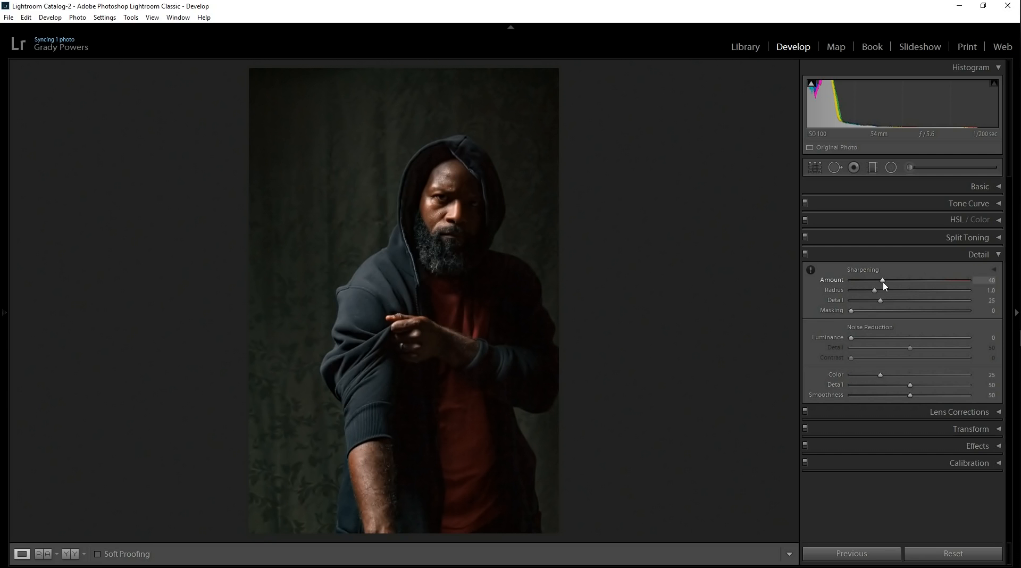
drag(882, 281, 915, 287)
Toggle the side panels and filmstrip, and hide the module picker to give the portrait more room.
key(Tab)
key(Tab)
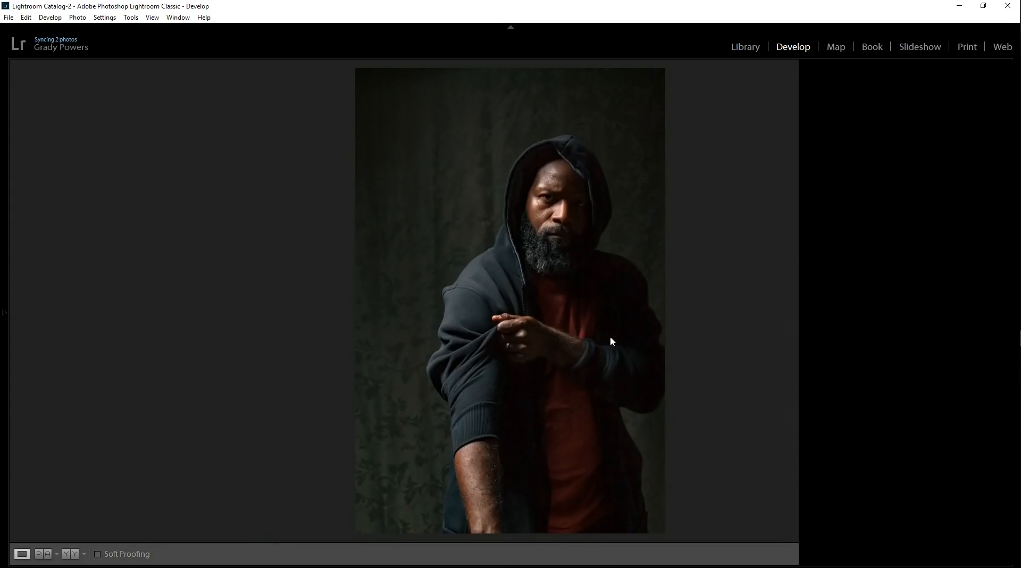
key(F7)
key(F7)
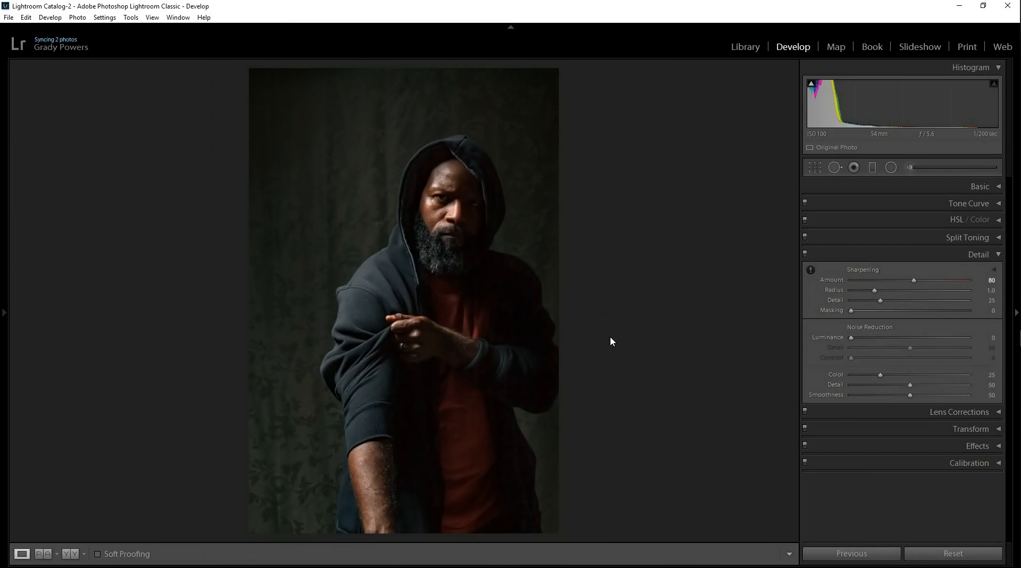
key(F6)
key(F6)
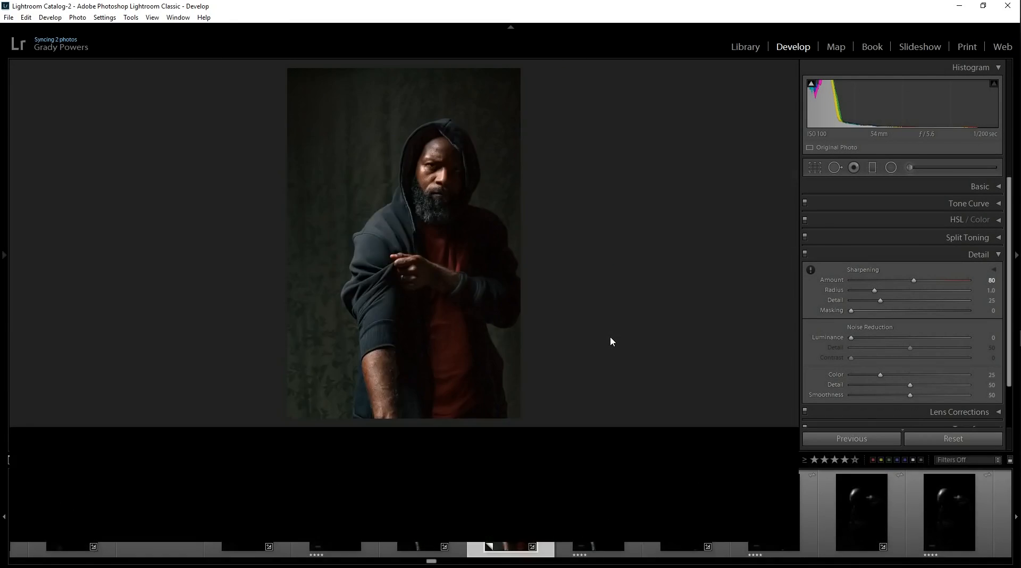
key(F5)
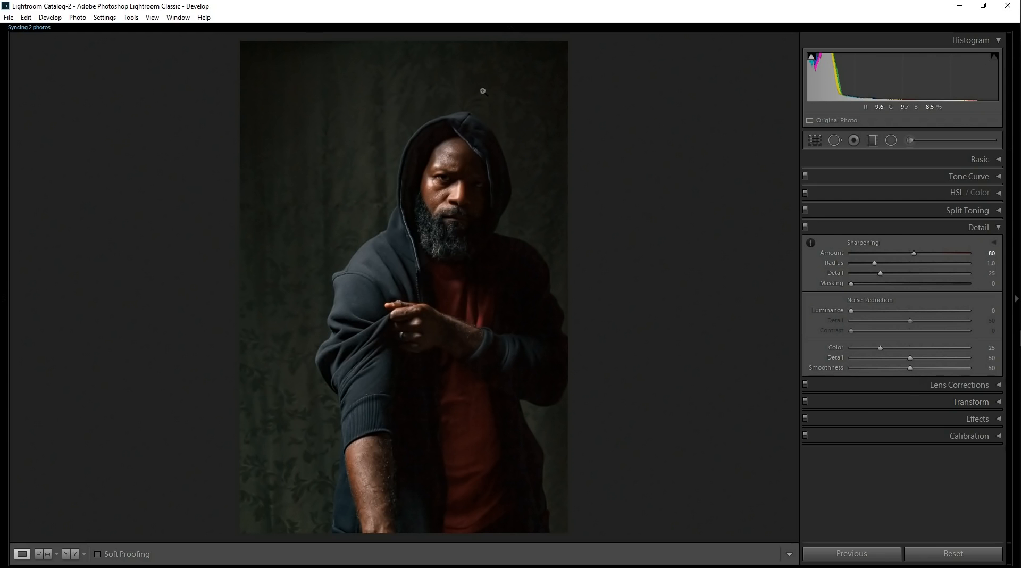
Set the luminance noise reduction to 25, judging the grain on the man's face up close.
click(557, 256)
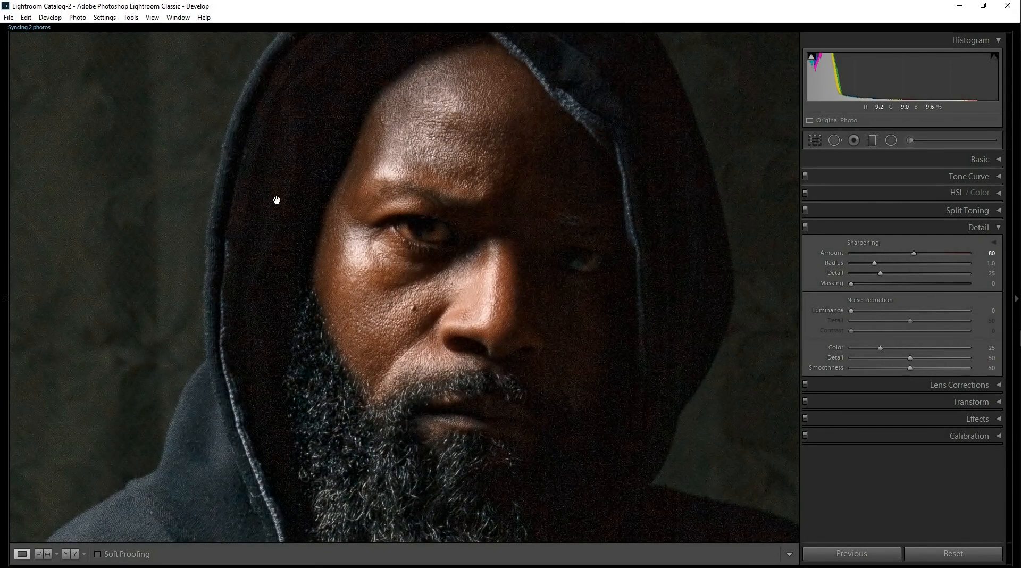
click(583, 385)
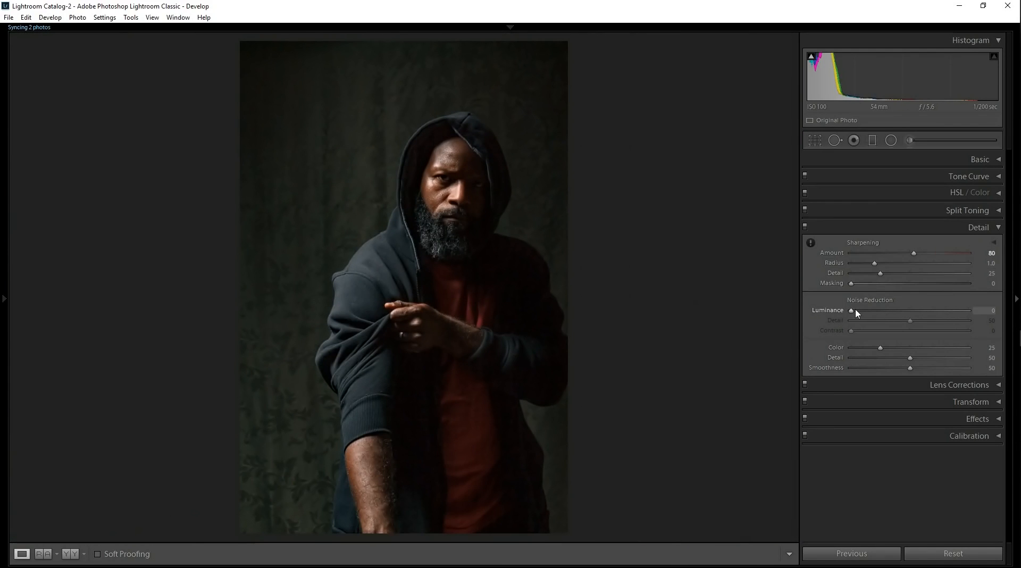
click(447, 166)
click(447, 163)
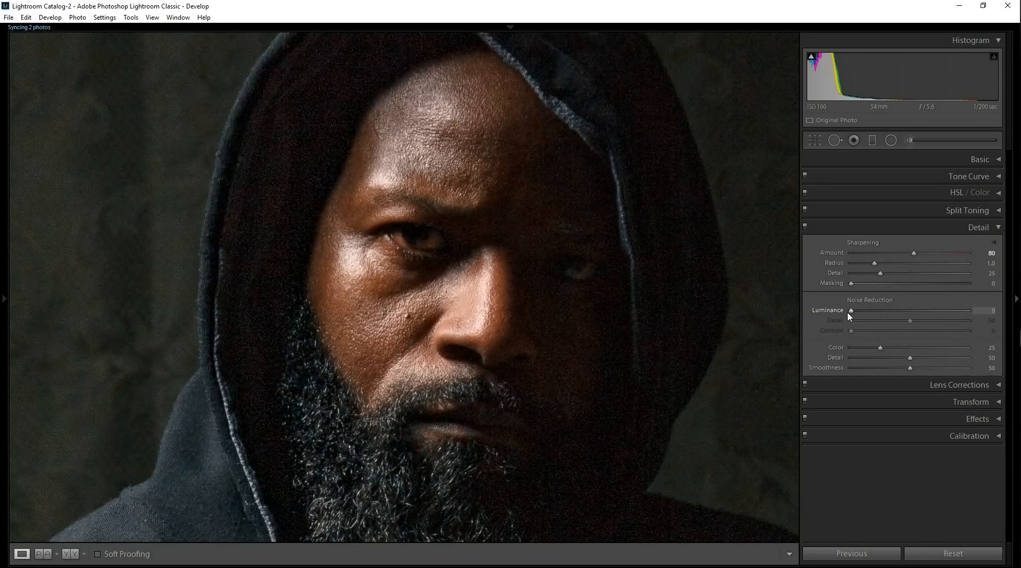
drag(851, 311, 902, 319)
drag(894, 315, 883, 315)
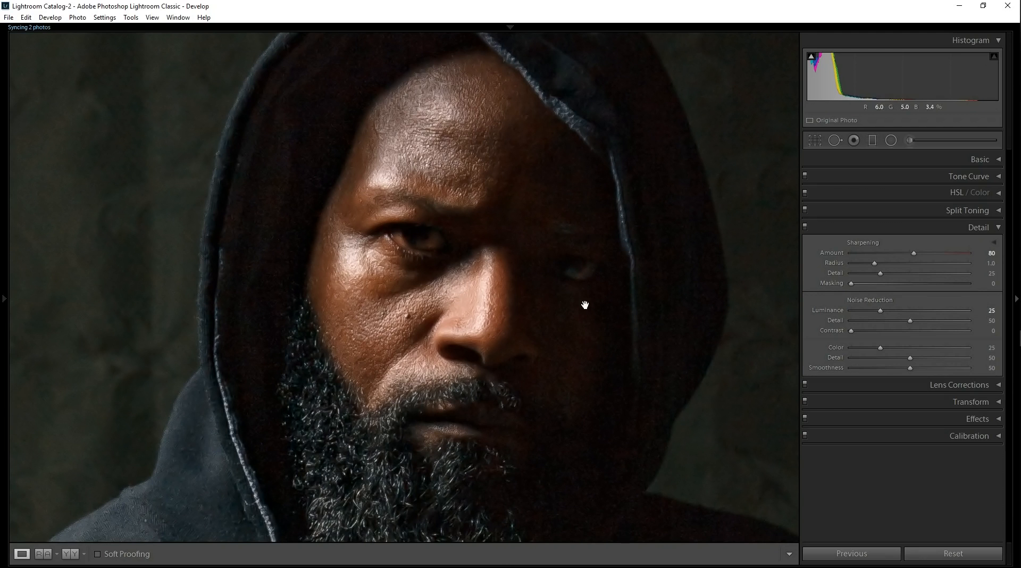
Examine the face, beard, red shirt and hand up close for remaining noise.
click(626, 339)
click(626, 340)
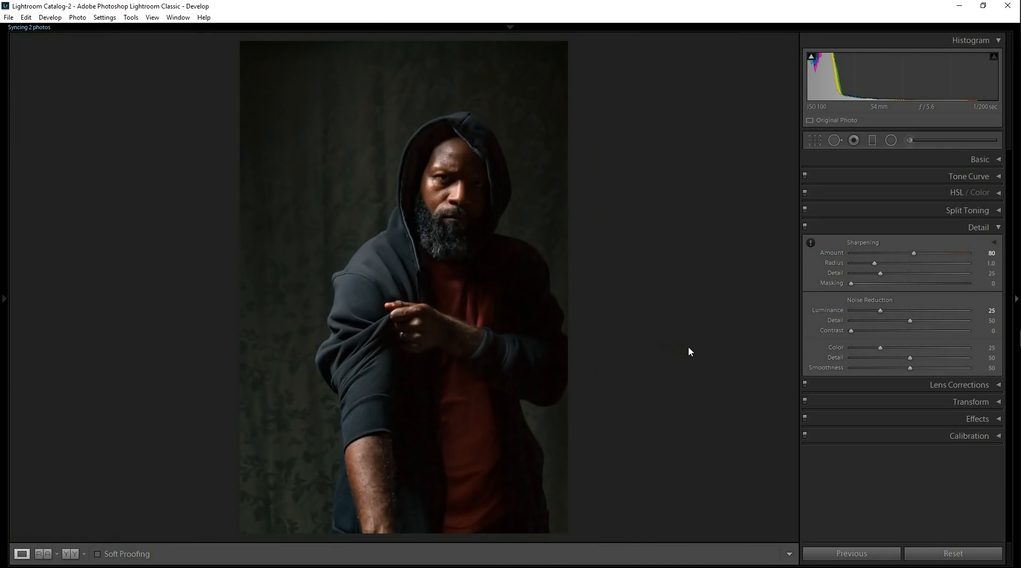
click(484, 194)
drag(484, 193, 513, 264)
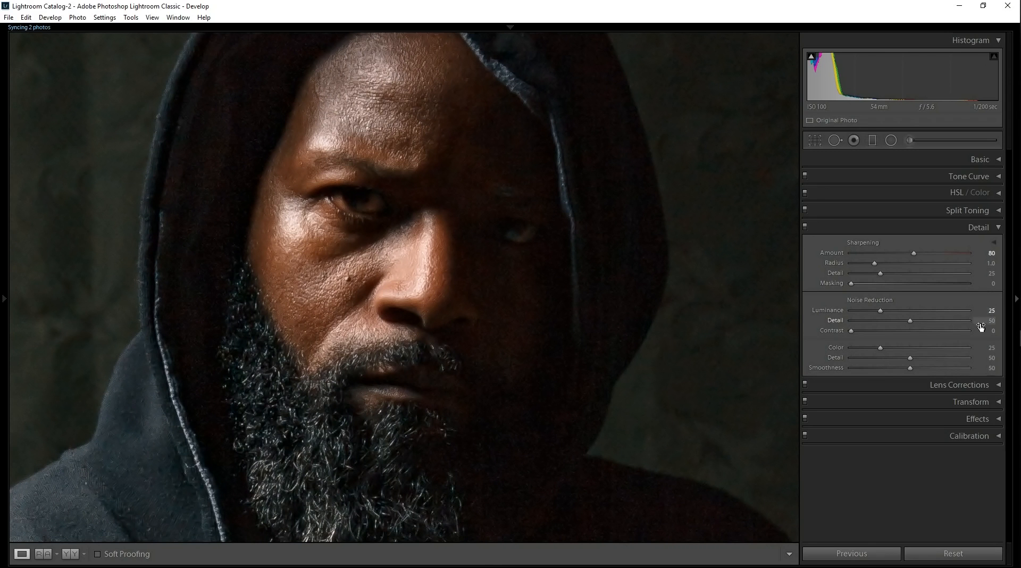
drag(555, 351, 481, 38)
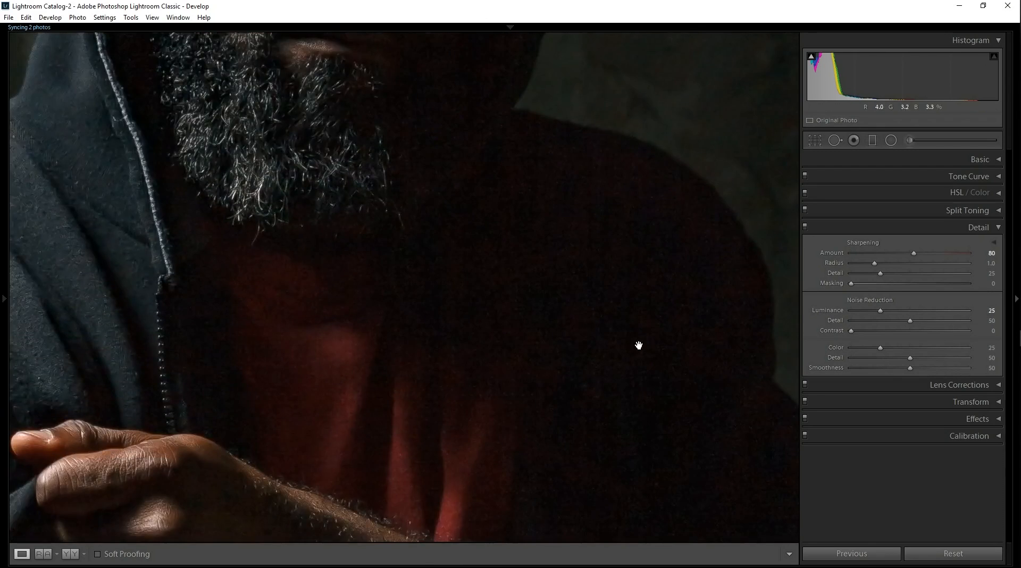
drag(639, 345, 668, 245)
drag(582, 251, 537, 264)
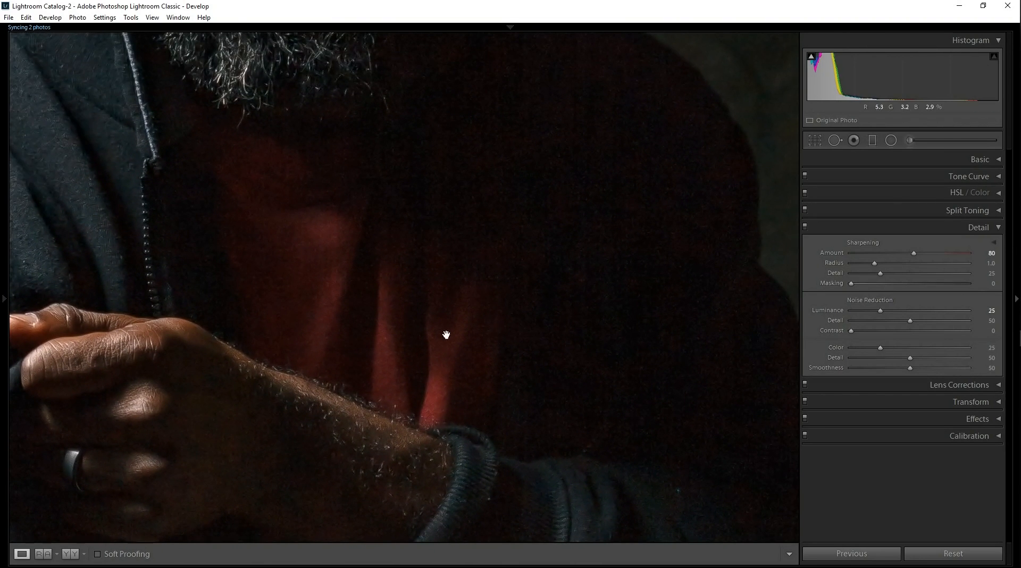
drag(349, 278, 508, 184)
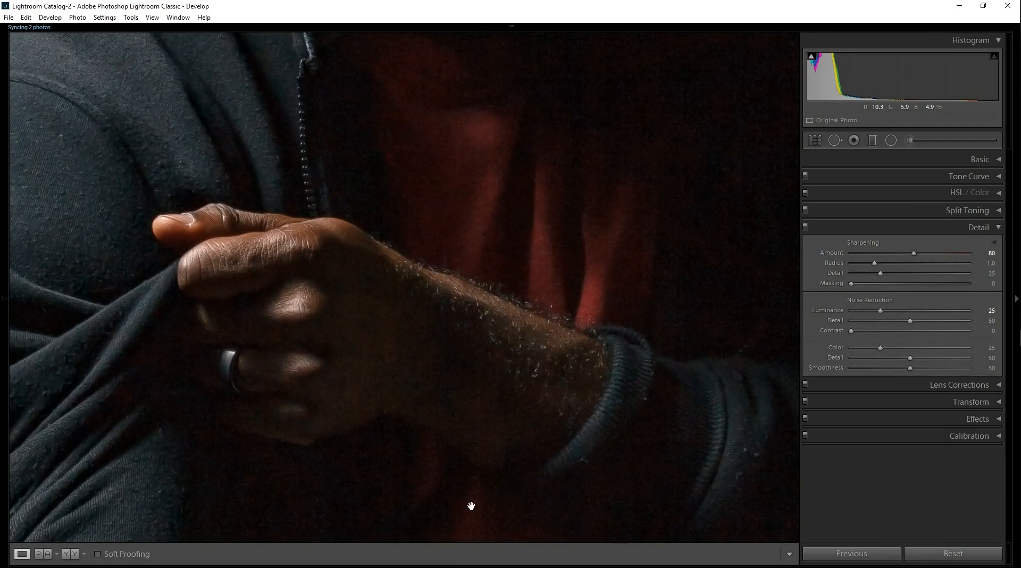
drag(427, 390, 463, 341)
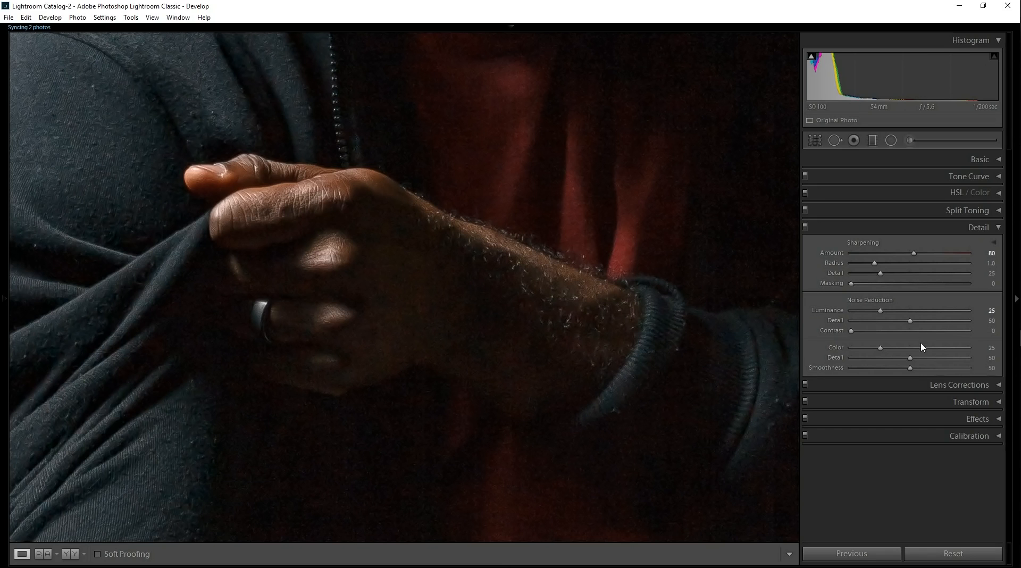
Set the color noise reduction to 50 and check the dark folds of the shirt and hoodie for color noise.
drag(881, 348, 911, 353)
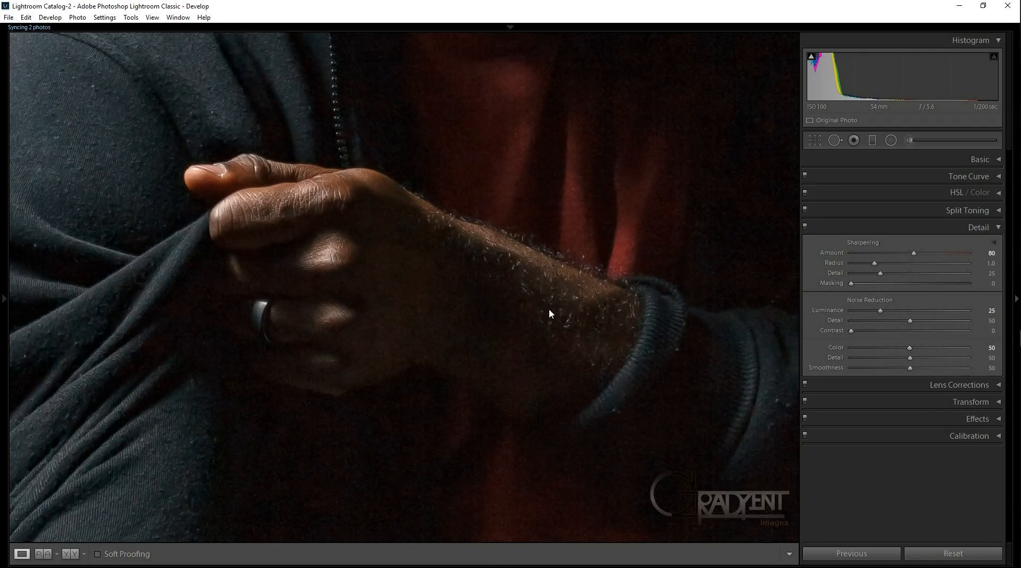
drag(535, 325, 607, 232)
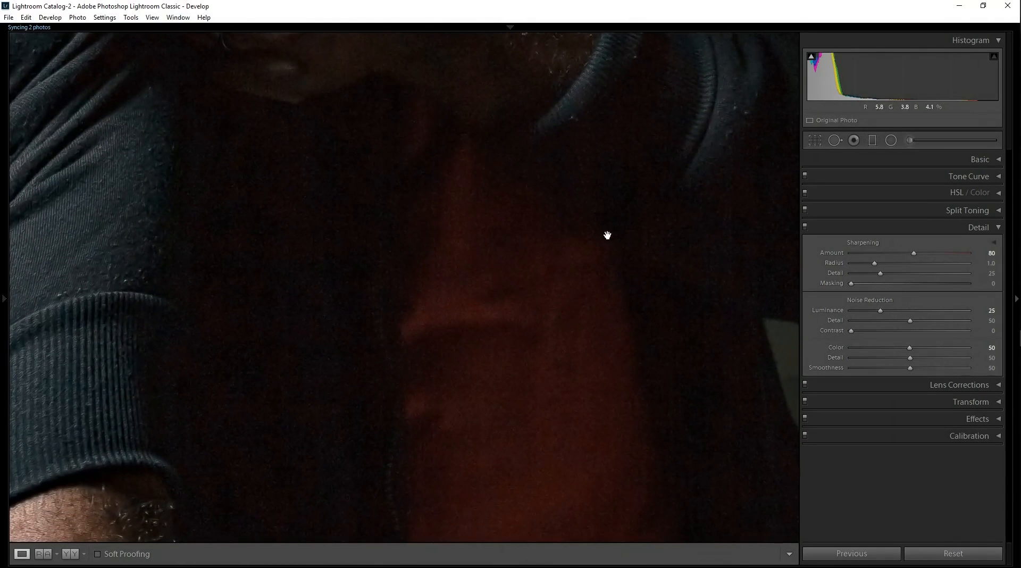
drag(677, 408, 438, 208)
drag(545, 421, 495, 167)
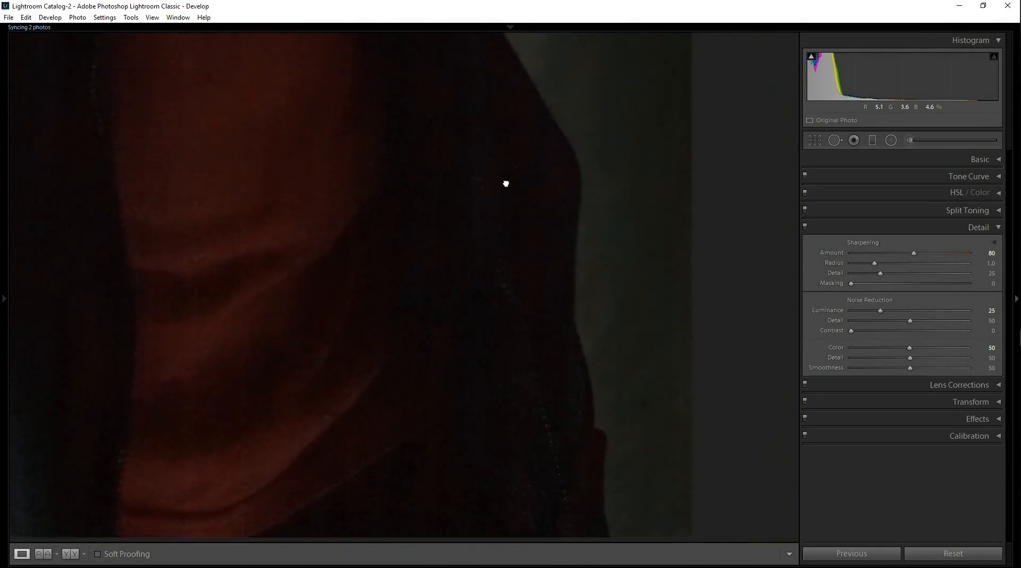
drag(301, 363, 577, 353)
drag(280, 216, 390, 358)
drag(567, 240, 228, 371)
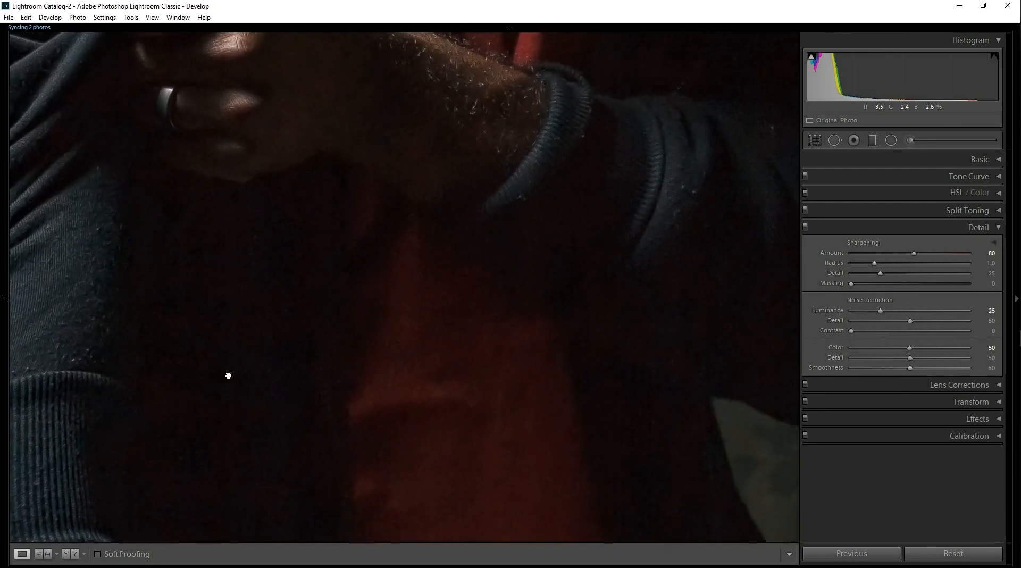
drag(239, 292, 258, 408)
click(388, 285)
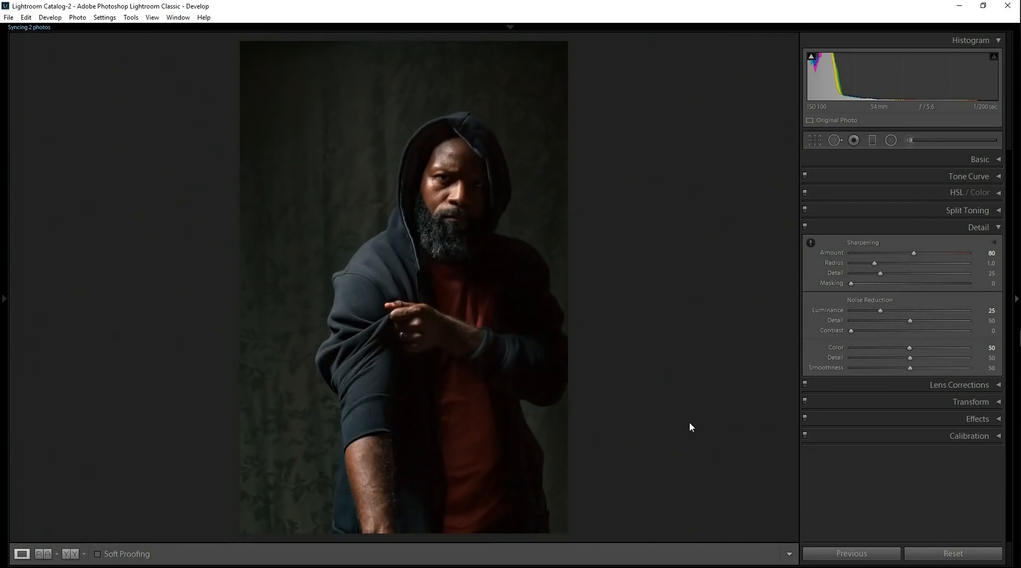
Compare the portrait with the sharpening and noise reduction adjustments switched off and on.
click(805, 228)
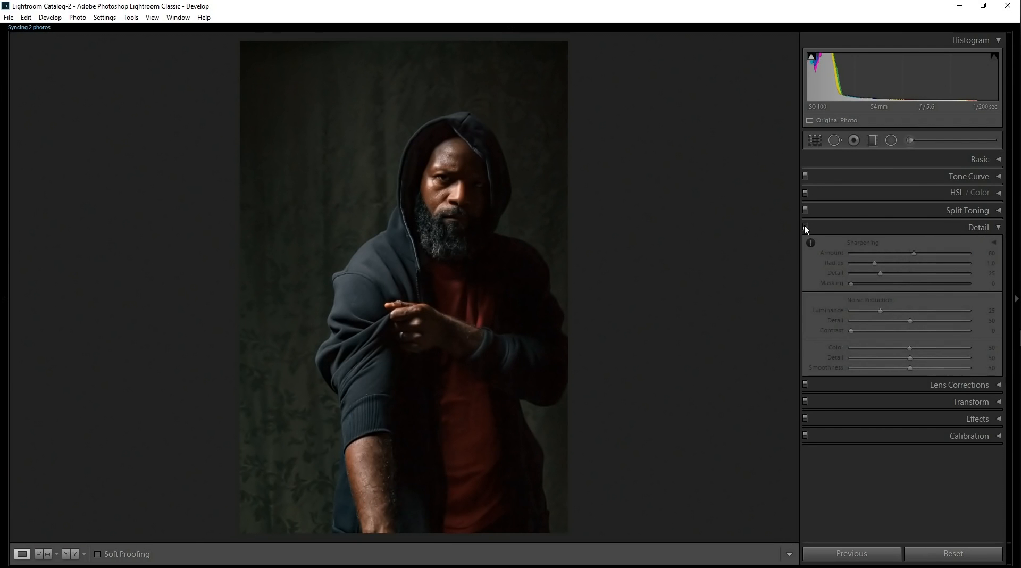
click(806, 228)
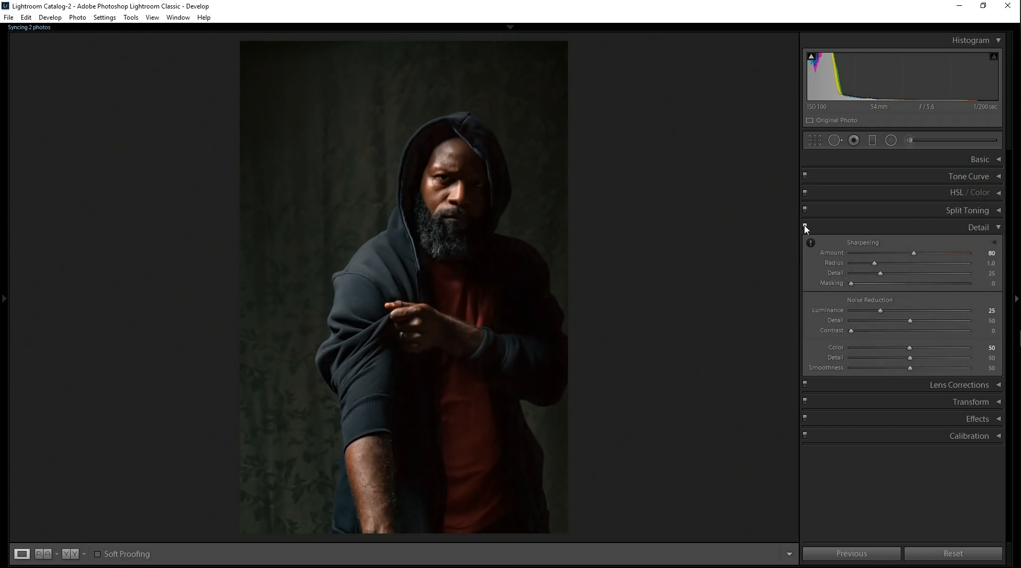
click(805, 228)
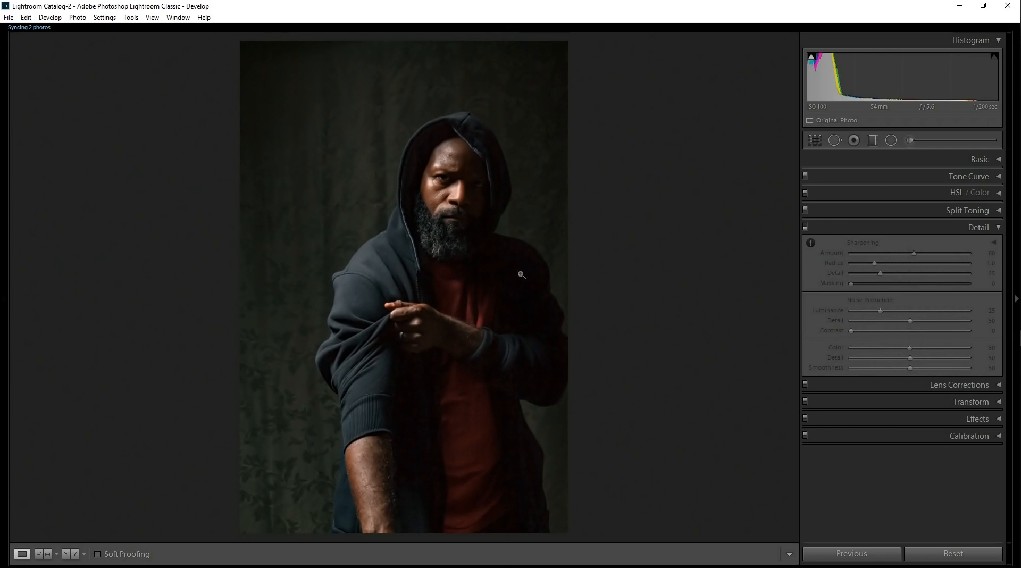
click(805, 227)
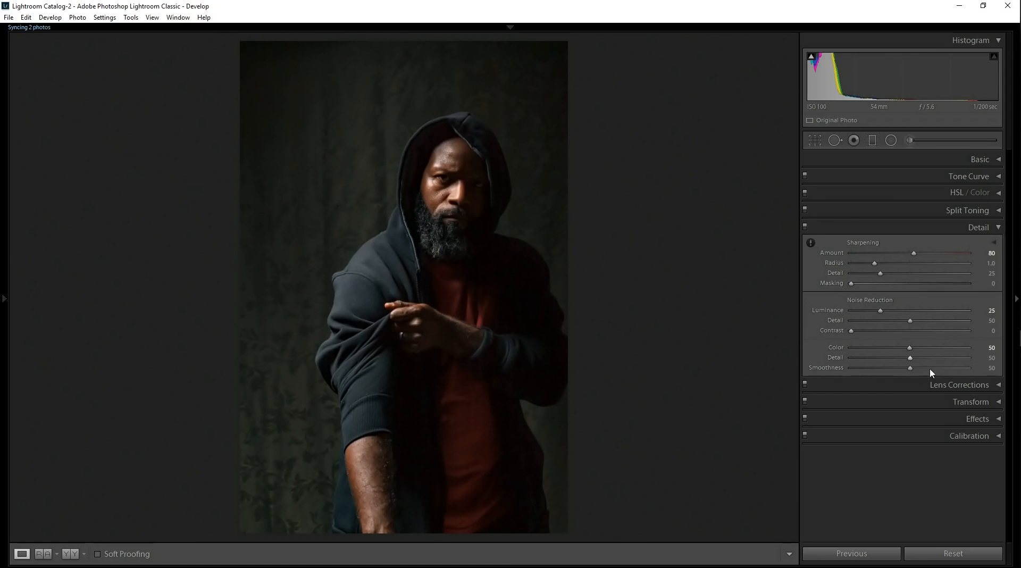
Set the color noise Smoothness to 80 and the luminance noise reduction to 30, checking the cuff and red shirt.
click(491, 339)
drag(687, 402, 447, 311)
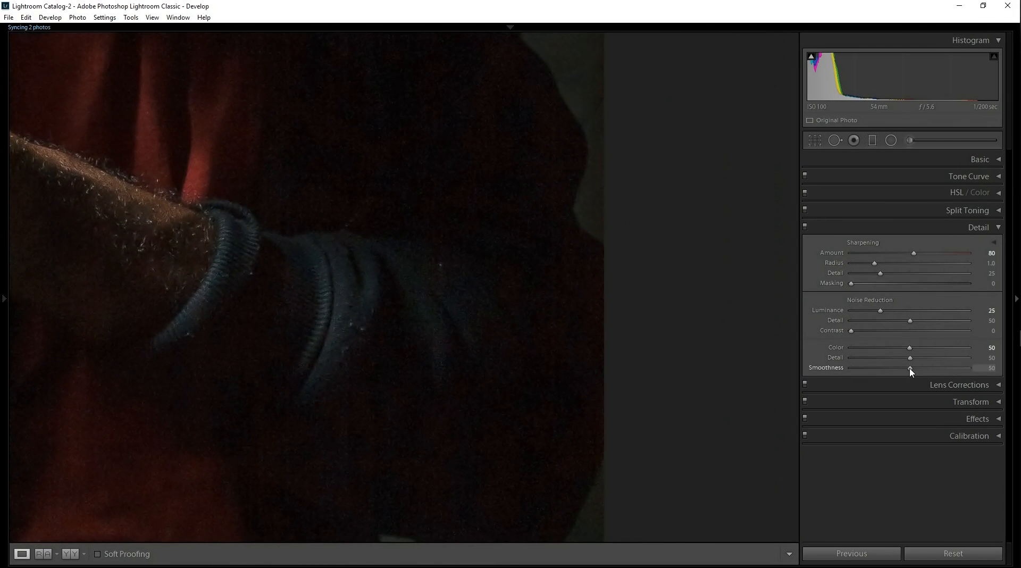
drag(912, 371, 932, 374)
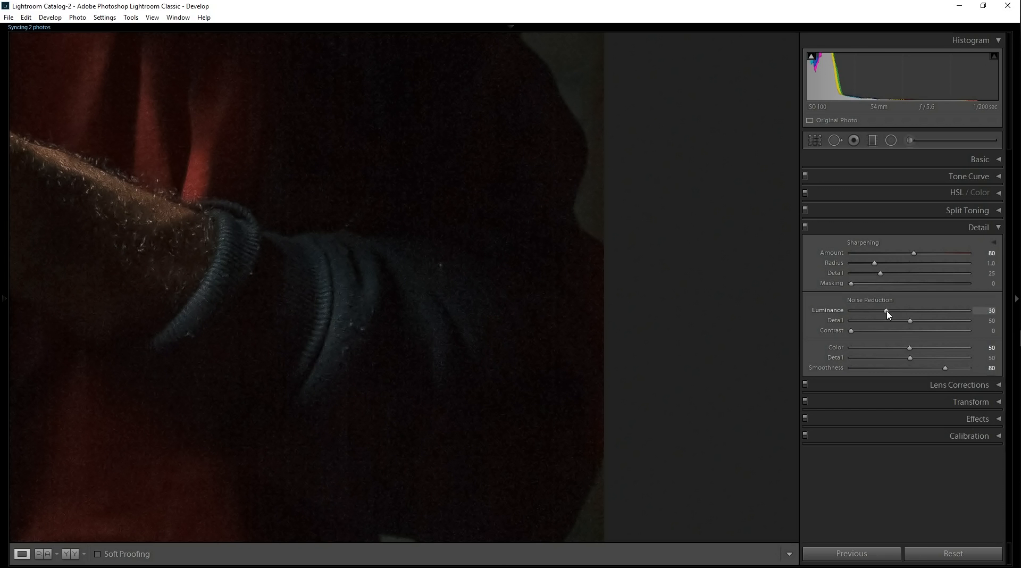
drag(399, 394, 756, 178)
drag(349, 288, 301, 125)
drag(580, 329, 405, 219)
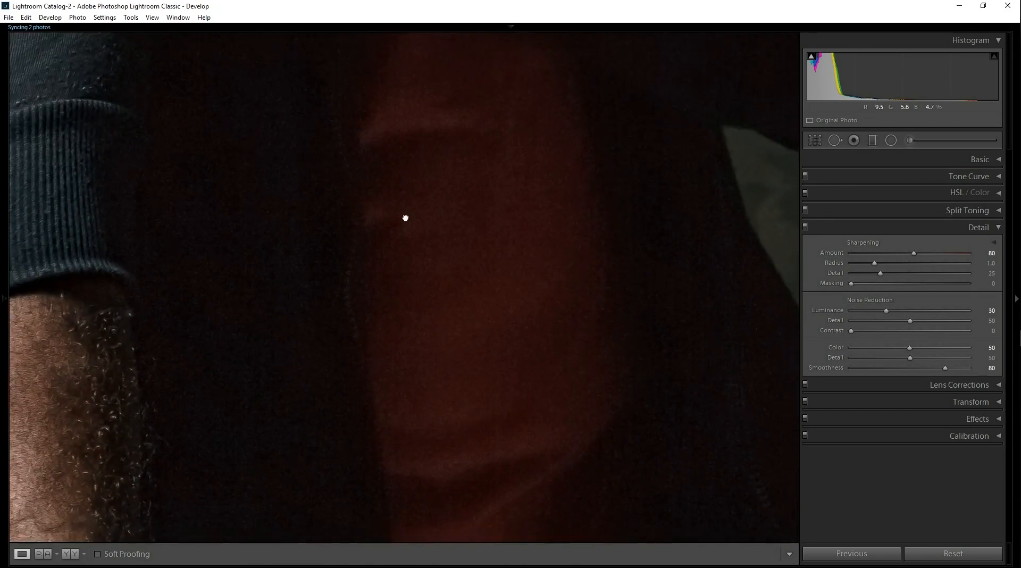
Inspect the lower red shirt up close for noise and compare the edited portrait with the original in each before/after layout.
drag(467, 324, 488, 253)
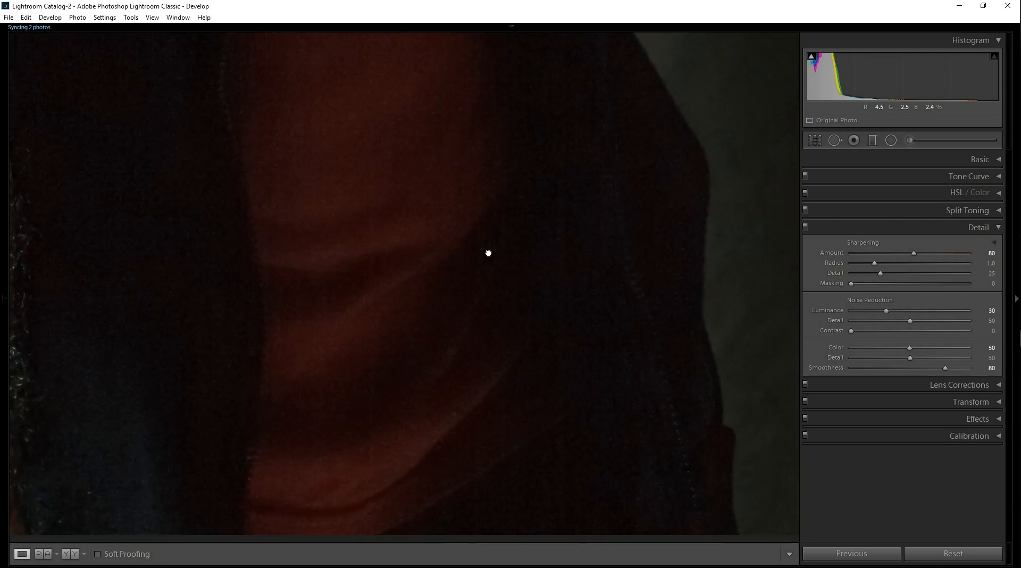
click(489, 253)
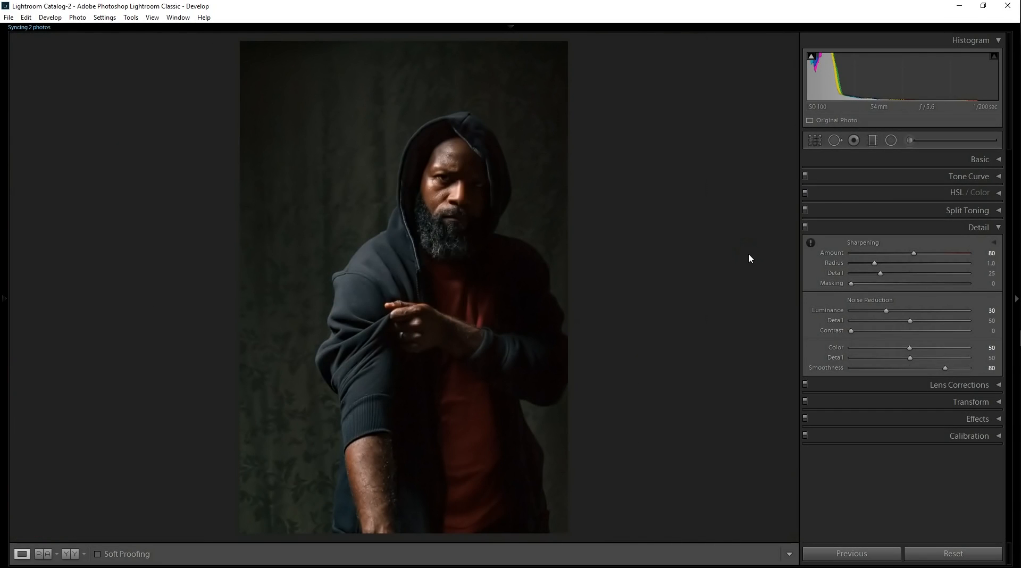
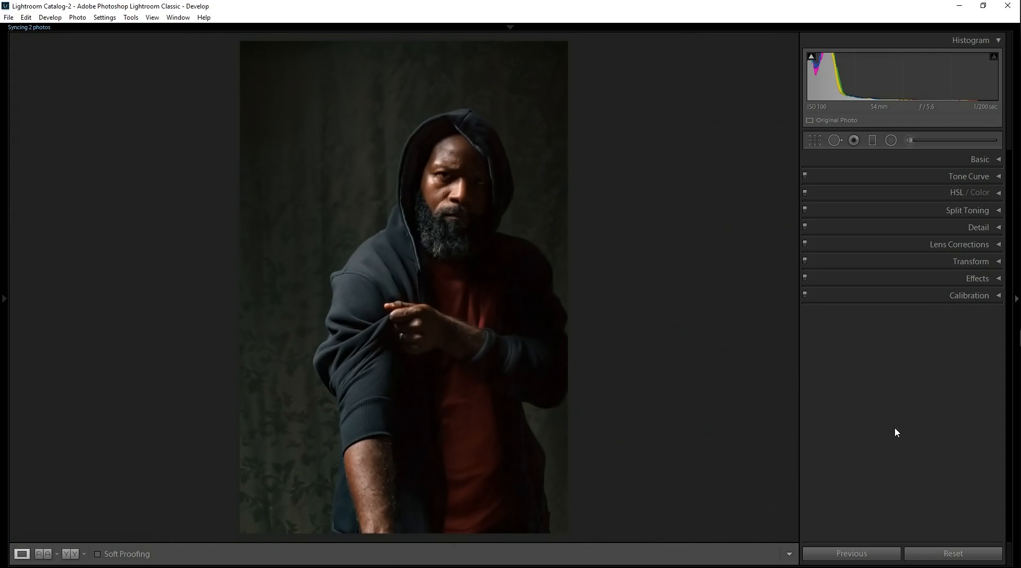
click(70, 555)
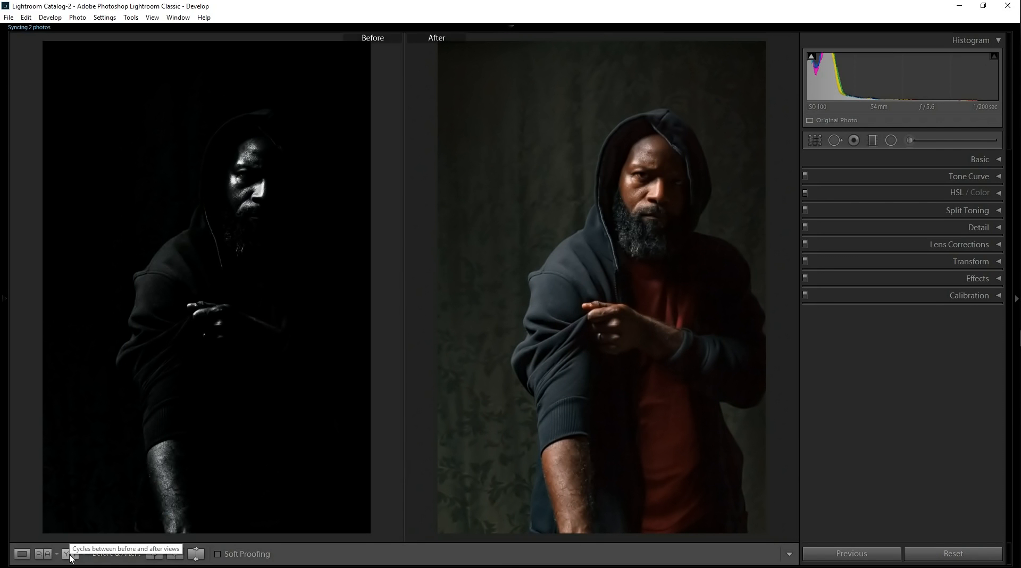
click(70, 555)
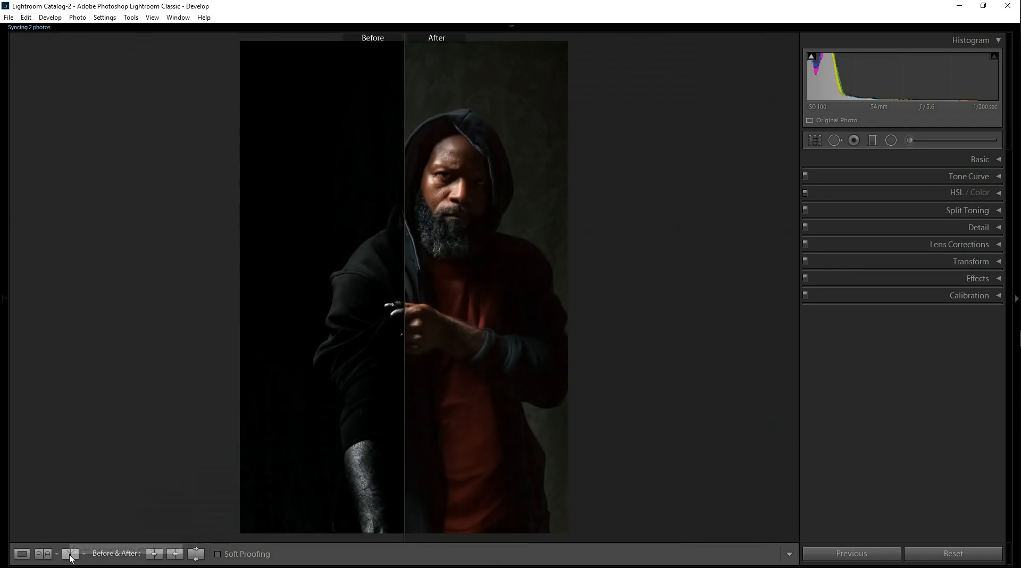
click(74, 554)
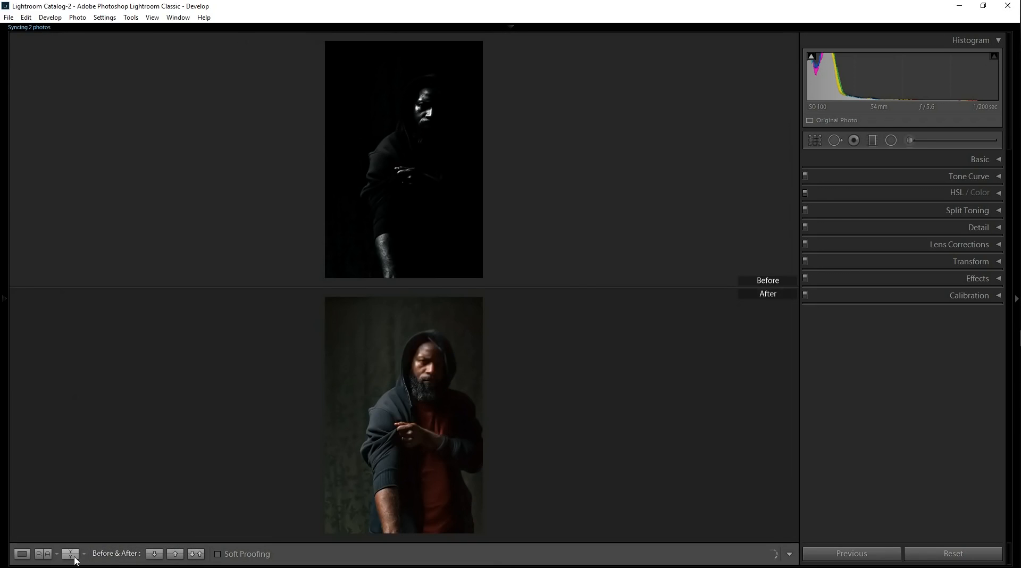
click(74, 556)
click(71, 555)
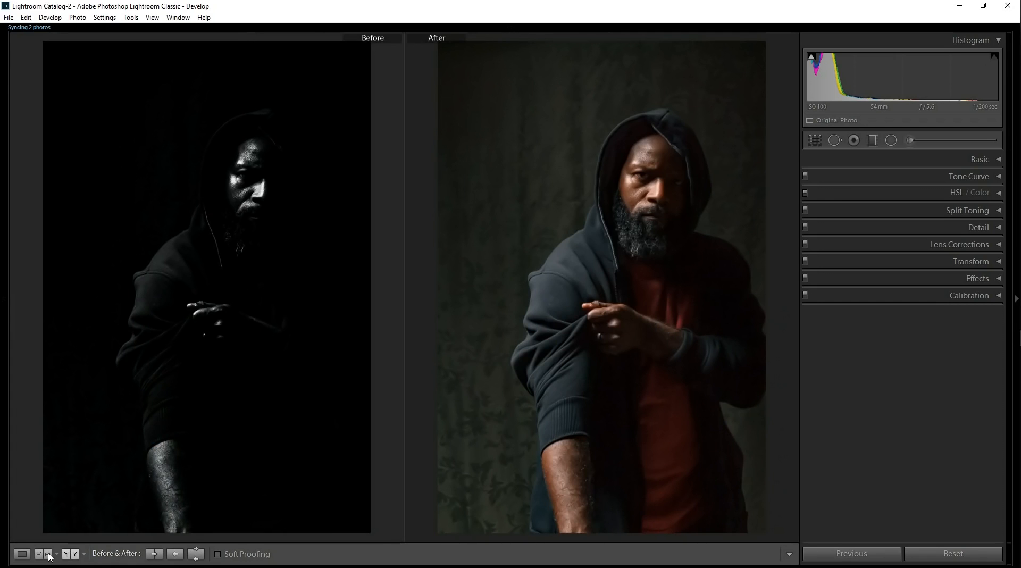
click(24, 554)
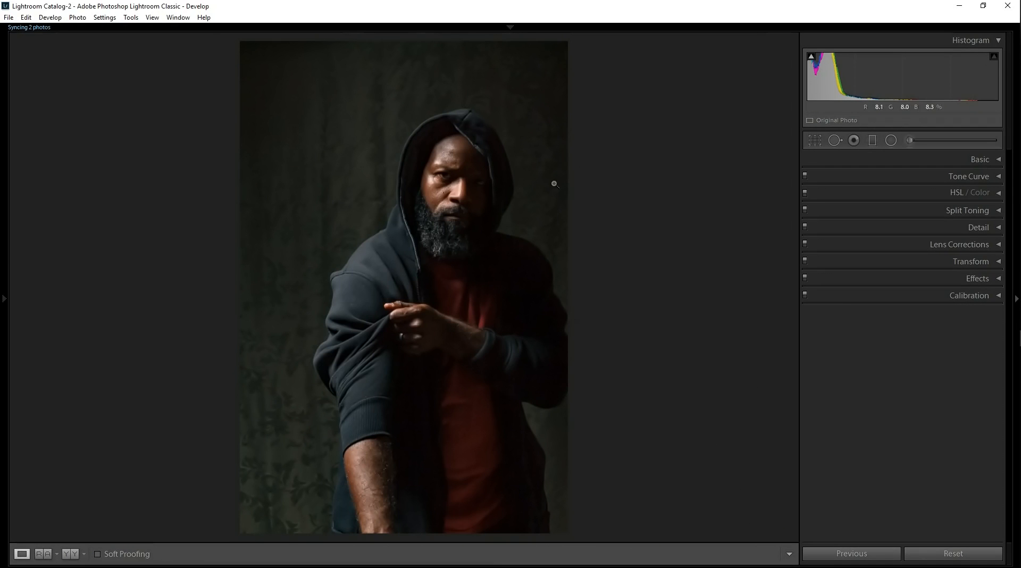
Examine the face, beard and hood closer and compare the whole portrait side by side with the original once more.
click(468, 206)
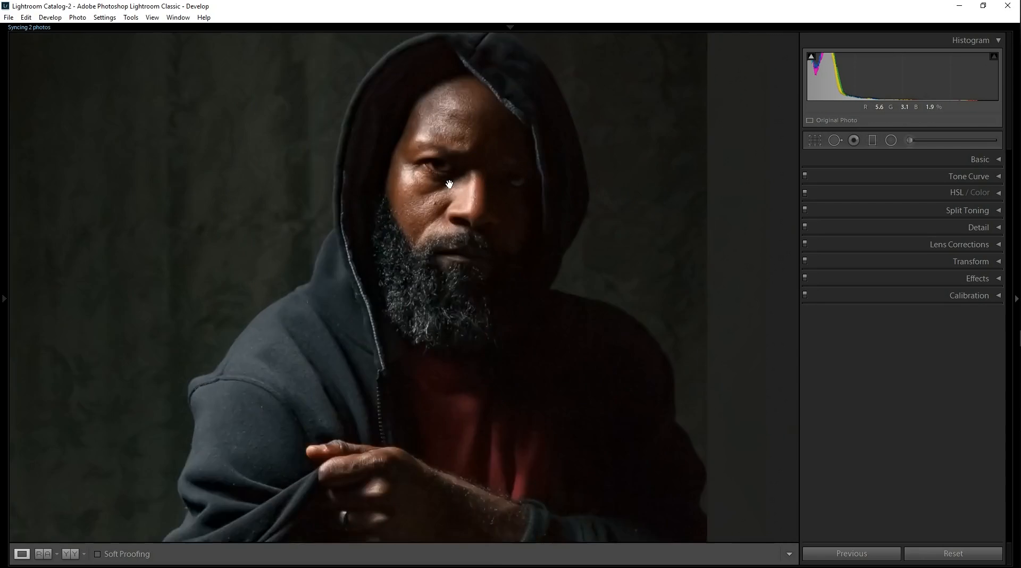
click(526, 322)
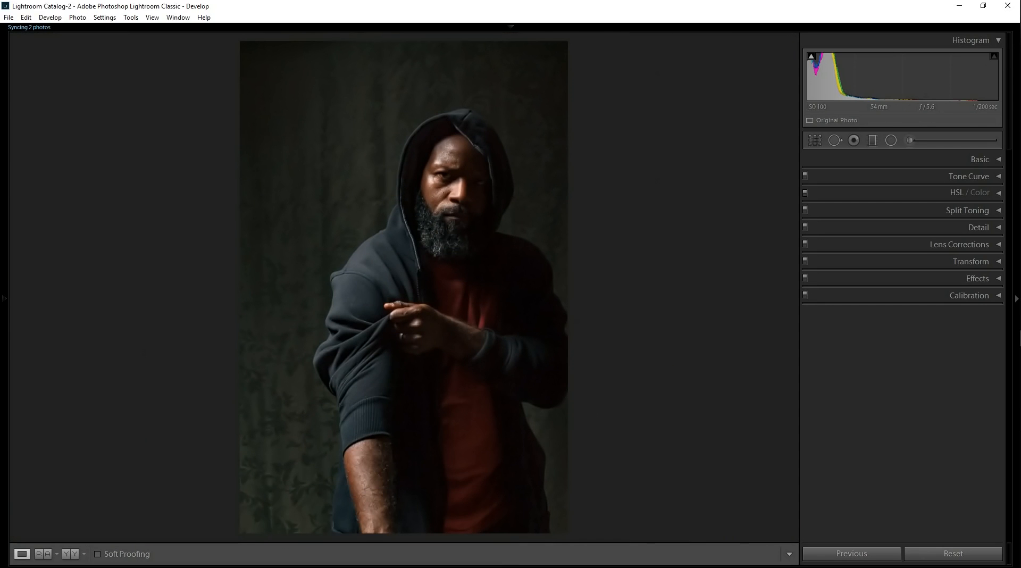
mouse_move(84, 547)
click(70, 555)
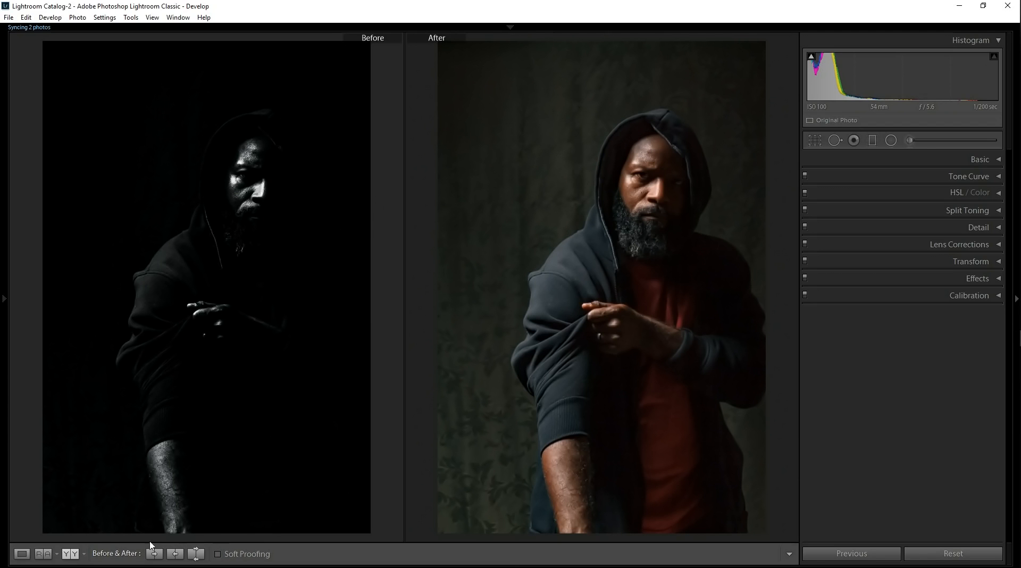
click(20, 554)
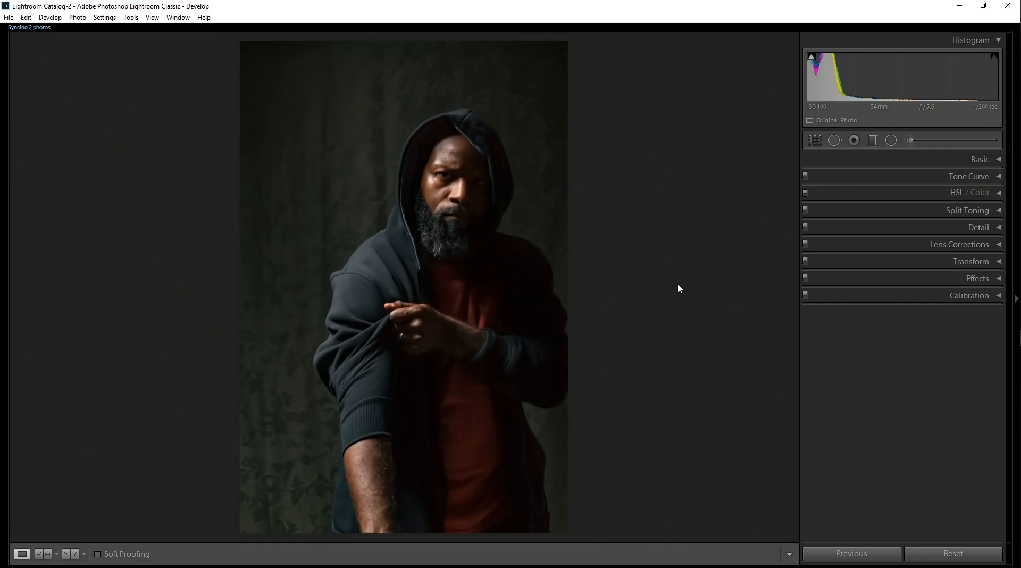
Apply the Medium Contrast point curve to the portrait's tone curve.
click(928, 177)
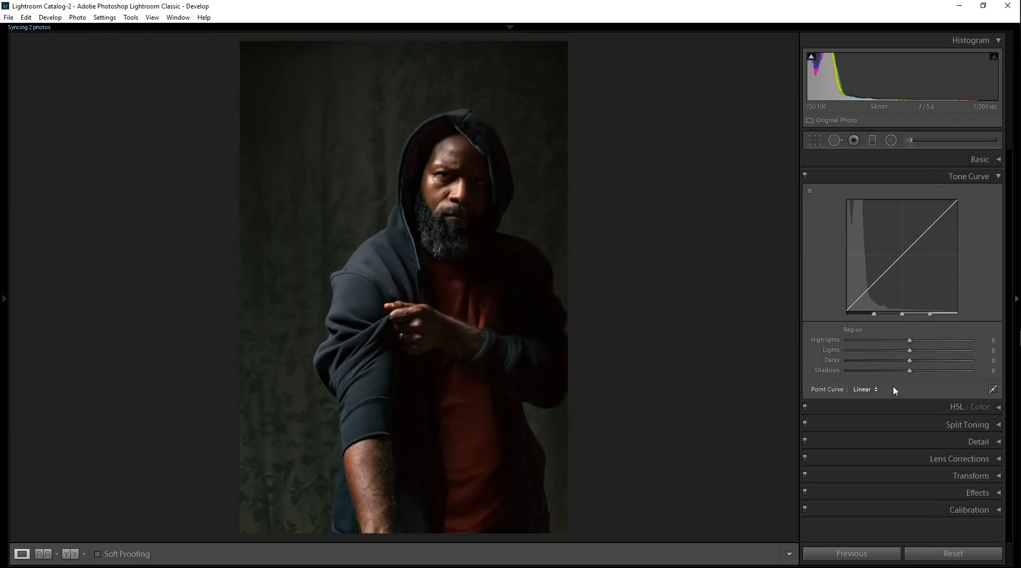
click(886, 391)
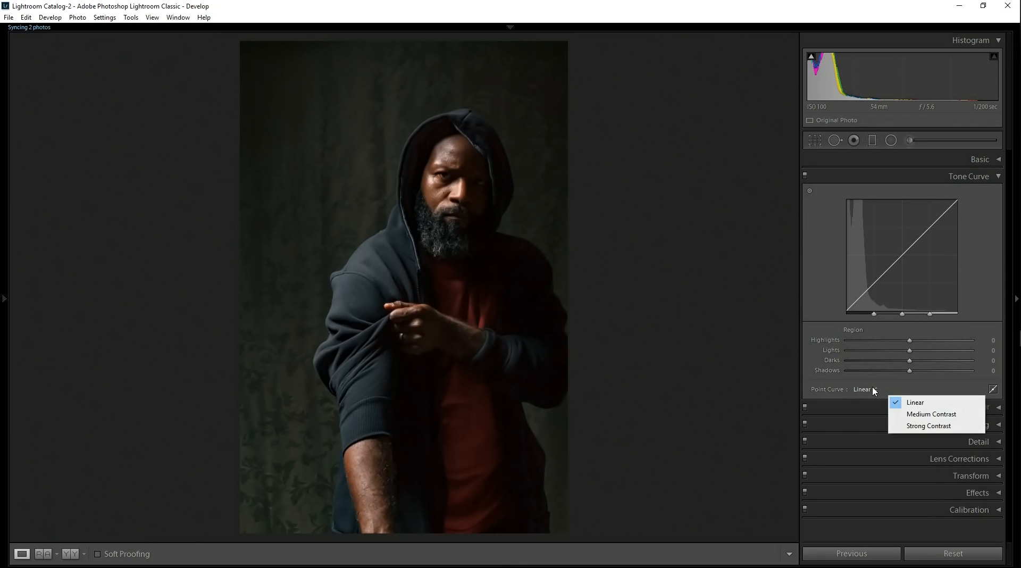
click(915, 414)
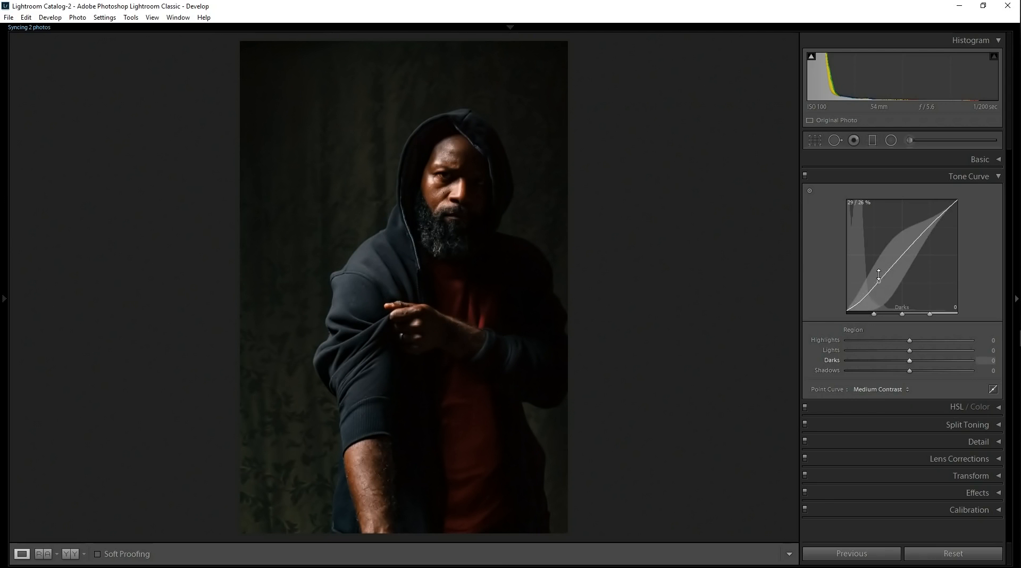
Try the tone curve's Lights at -15 and small shifts of its Darks and Shadows, resetting each region to 0.
mouse_move(912, 354)
mouse_down()
mouse_move(934, 359)
mouse_move(877, 365)
mouse_move(900, 365)
mouse_up()
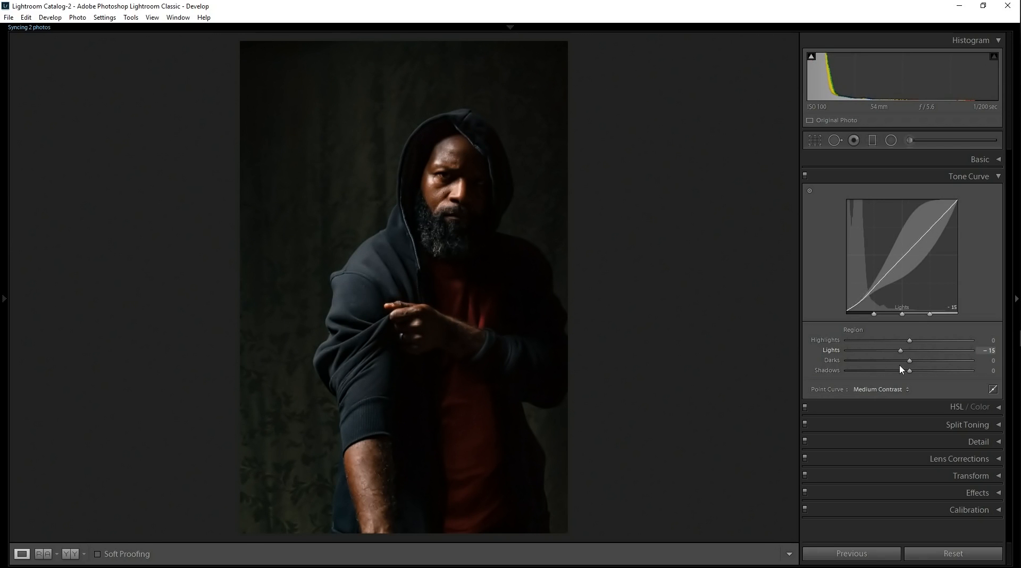
double_click(835, 352)
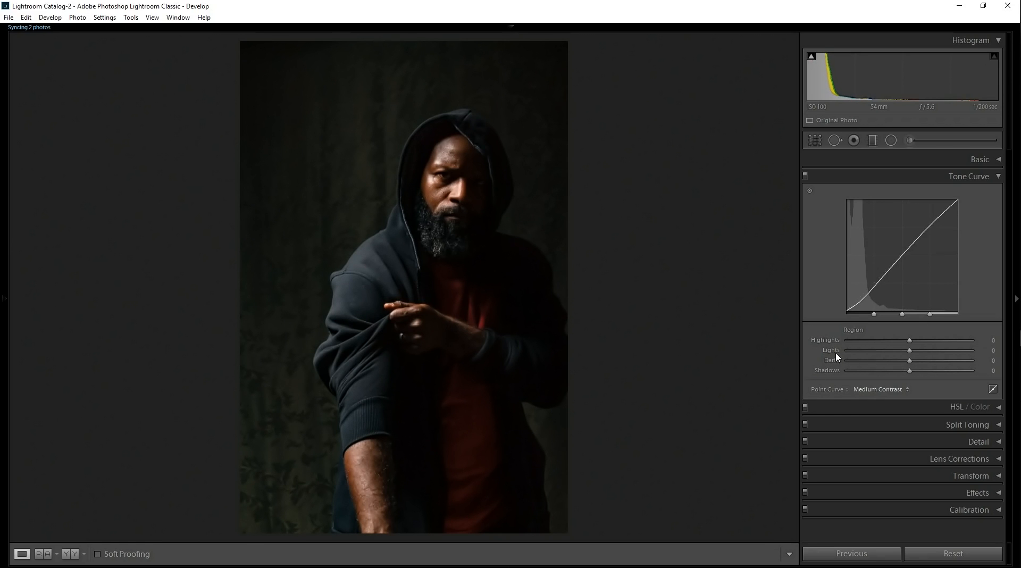
drag(911, 364, 914, 372)
double_click(832, 360)
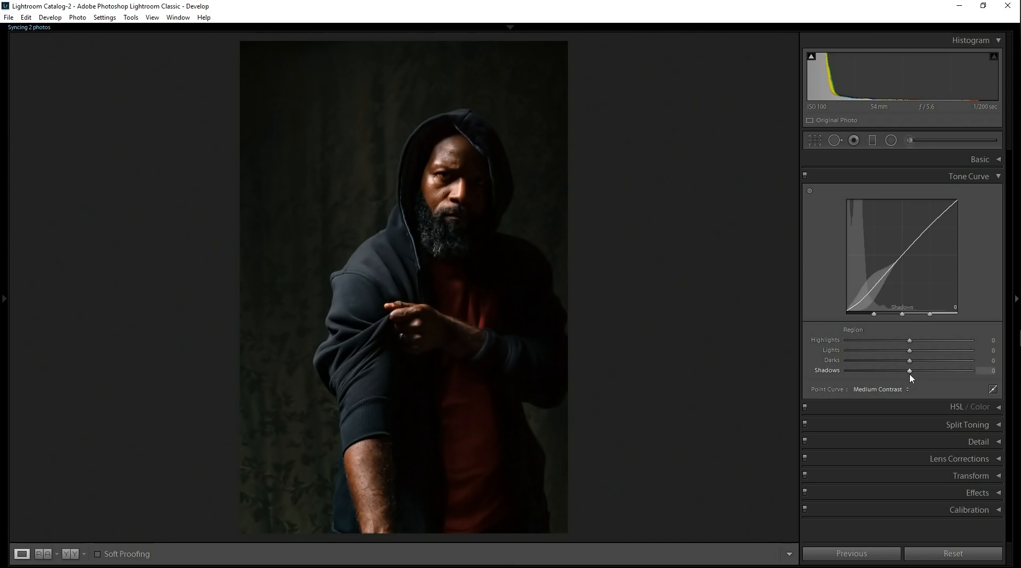
mouse_move(910, 371)
mouse_down()
mouse_move(931, 375)
mouse_move(897, 376)
mouse_move(908, 375)
mouse_up()
double_click(827, 371)
Set the tone curve's Highlights to +24 and its Shadows to -9.
mouse_move(909, 347)
mouse_down()
mouse_move(934, 345)
mouse_move(894, 349)
mouse_move(927, 345)
mouse_up()
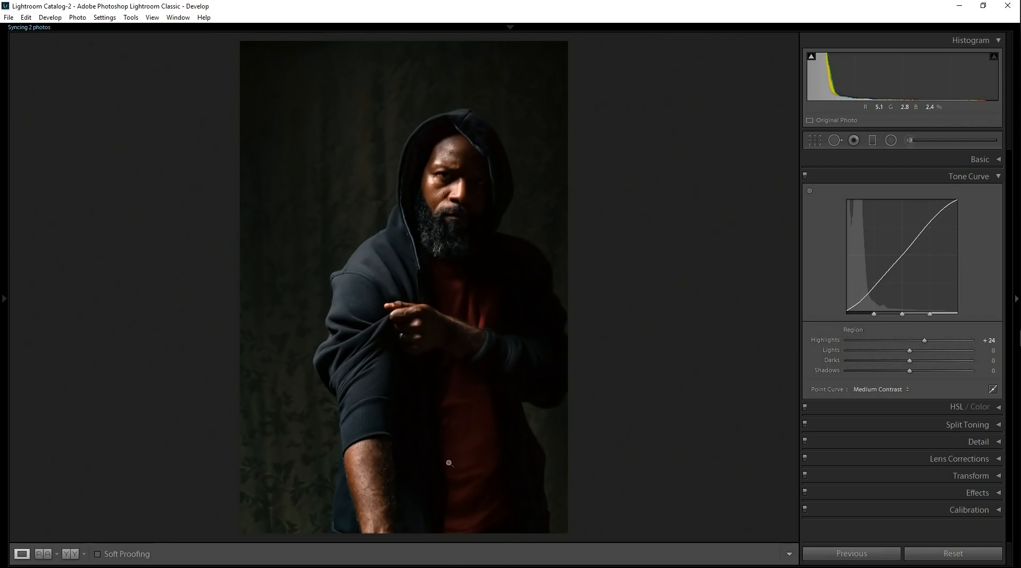
drag(911, 372, 905, 372)
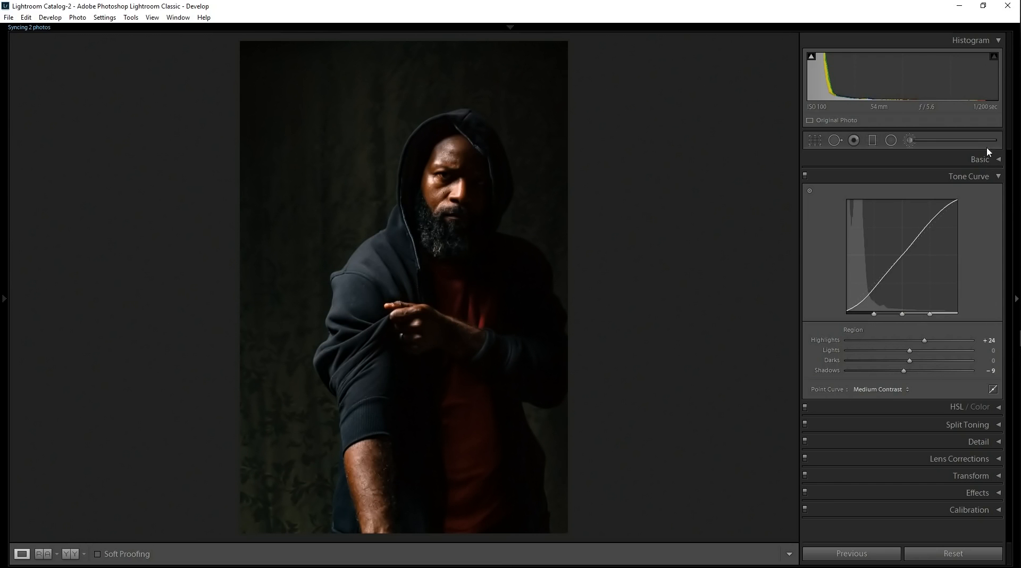
Raise the Shadows in the Basic tone adjustments to +100.
click(996, 159)
click(985, 41)
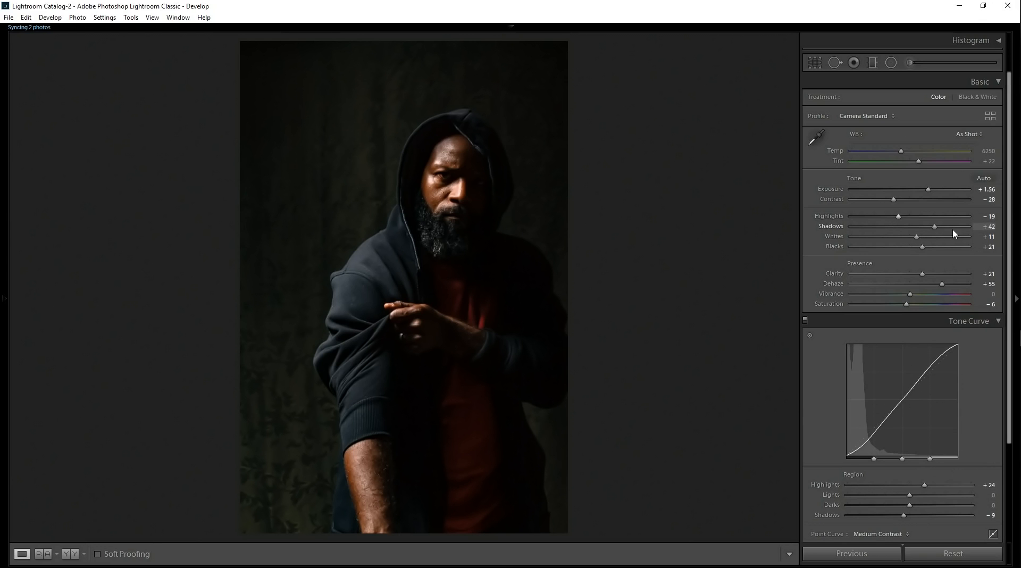
drag(935, 227, 973, 230)
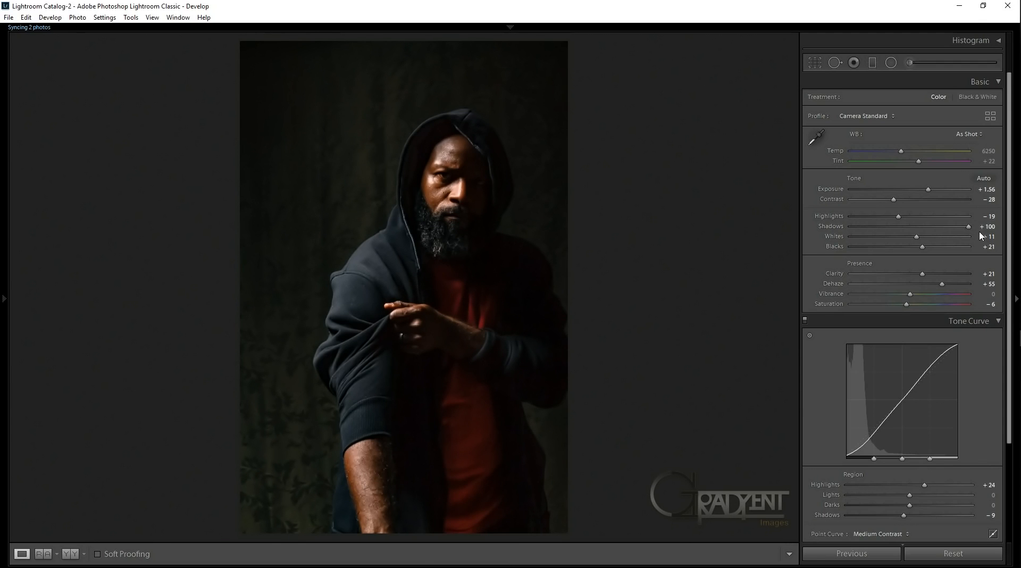
Try the tone curve's Shadows at +100 and reset that region to 0.
scroll(969, 417, down, 3)
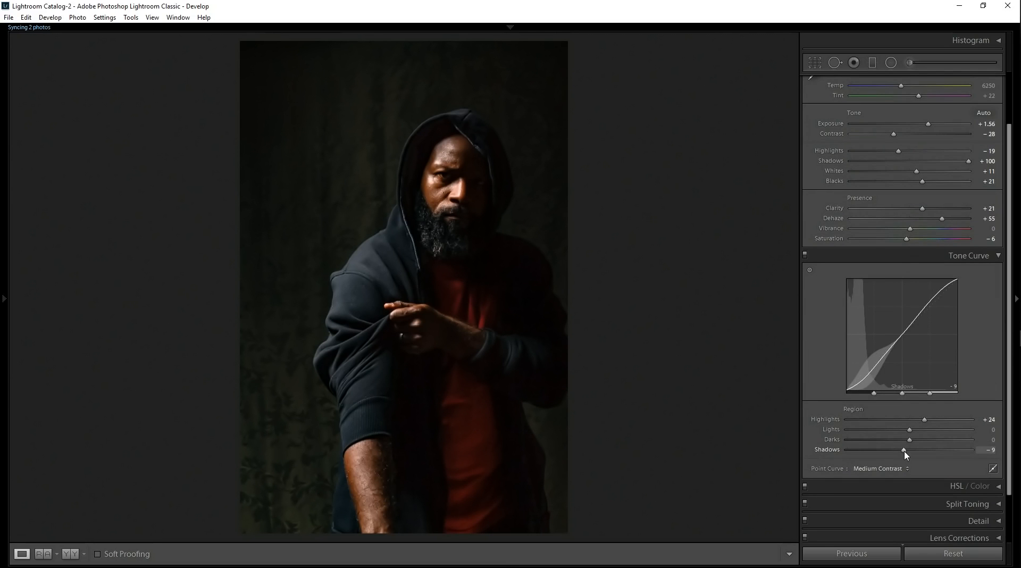
drag(905, 451, 975, 452)
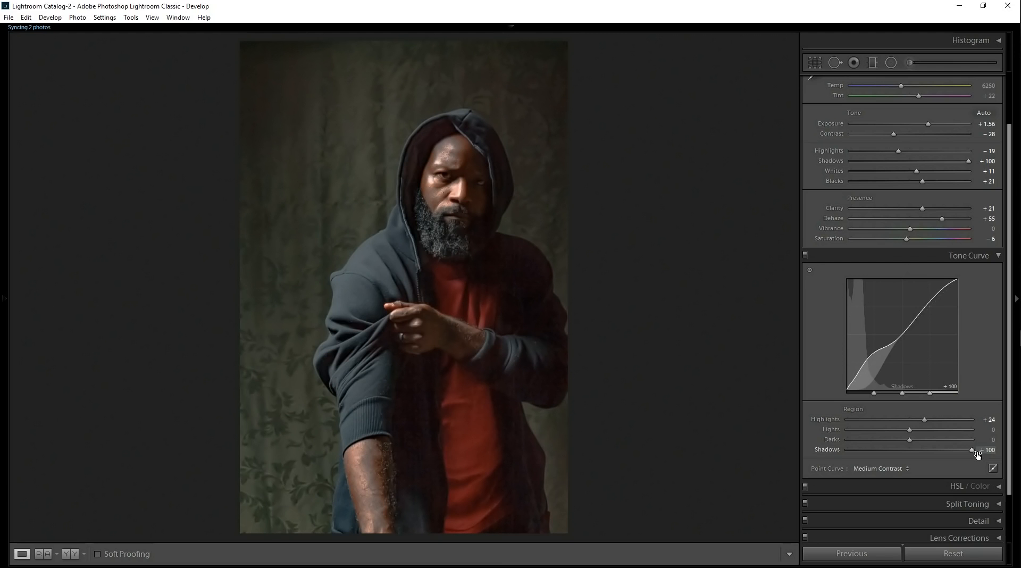
double_click(827, 450)
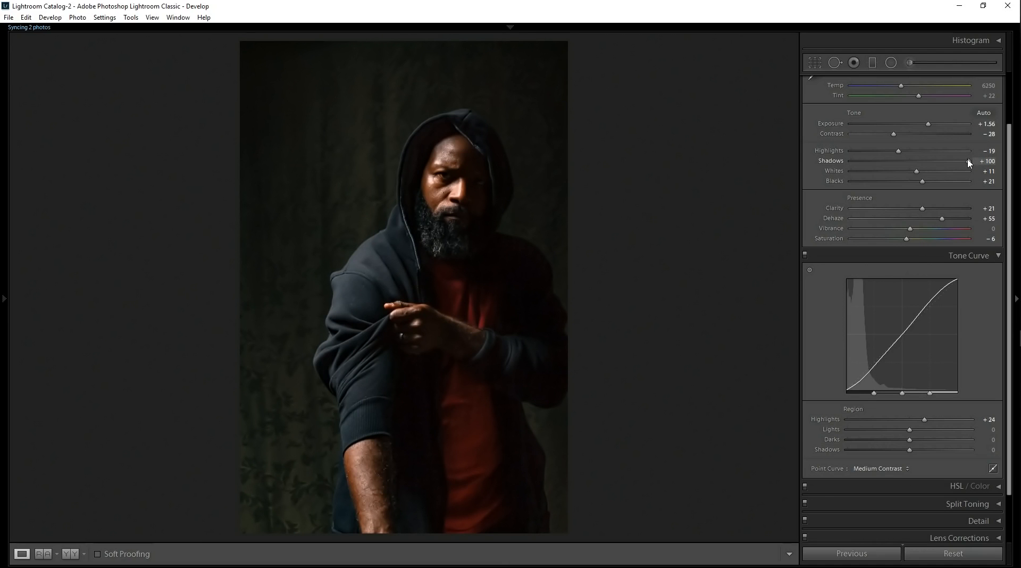
Set the Basic Shadows to +61 and Contrast to -19, checking the eyes, face and beard up close.
drag(955, 170, 970, 176)
drag(943, 180, 946, 183)
drag(892, 136, 896, 137)
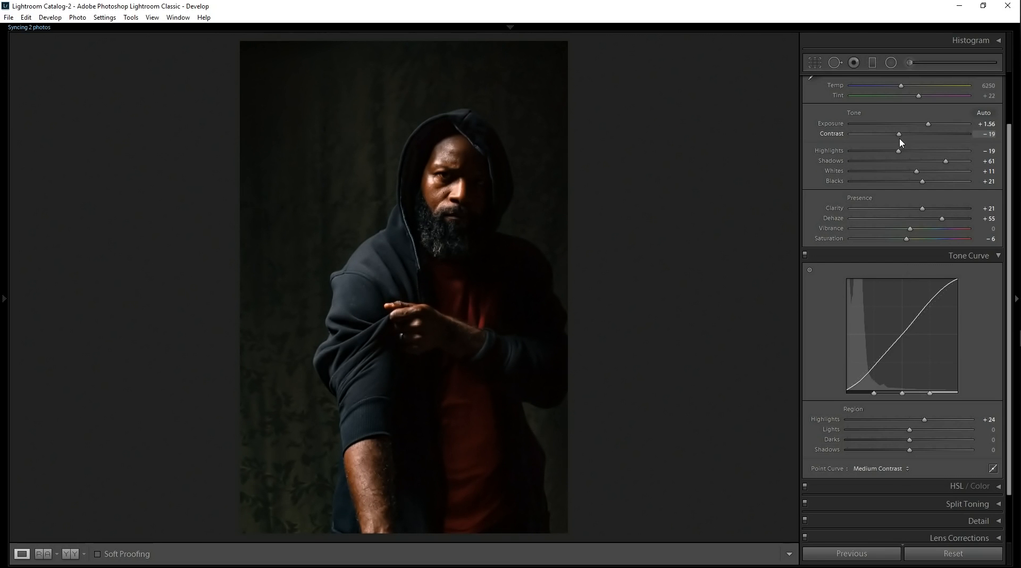
click(486, 186)
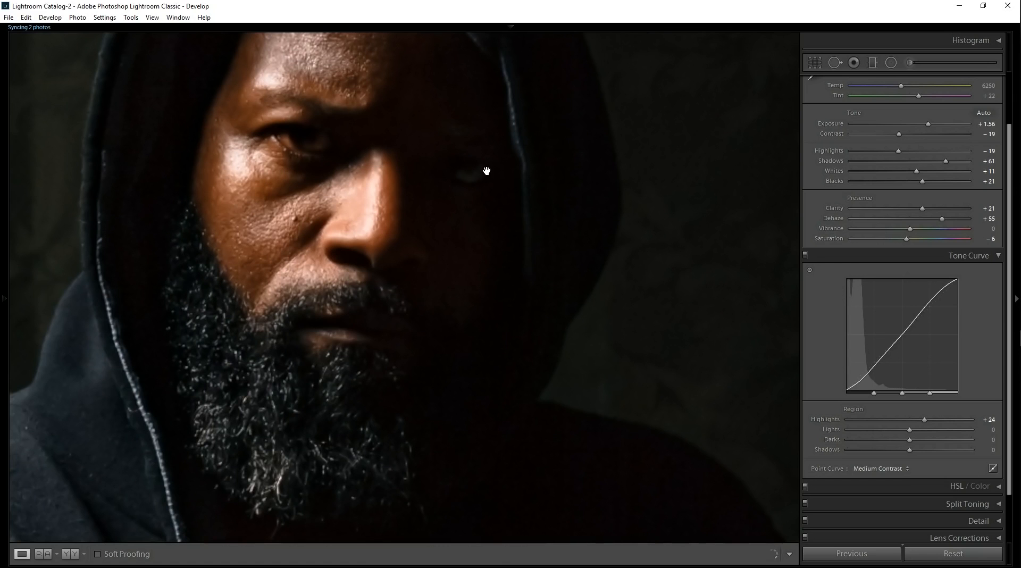
click(466, 180)
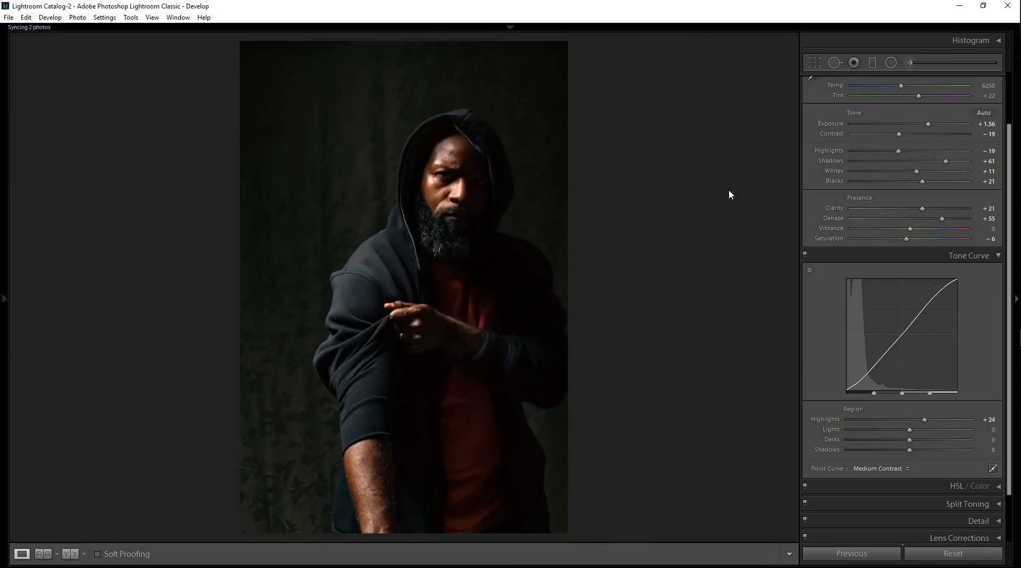
click(445, 178)
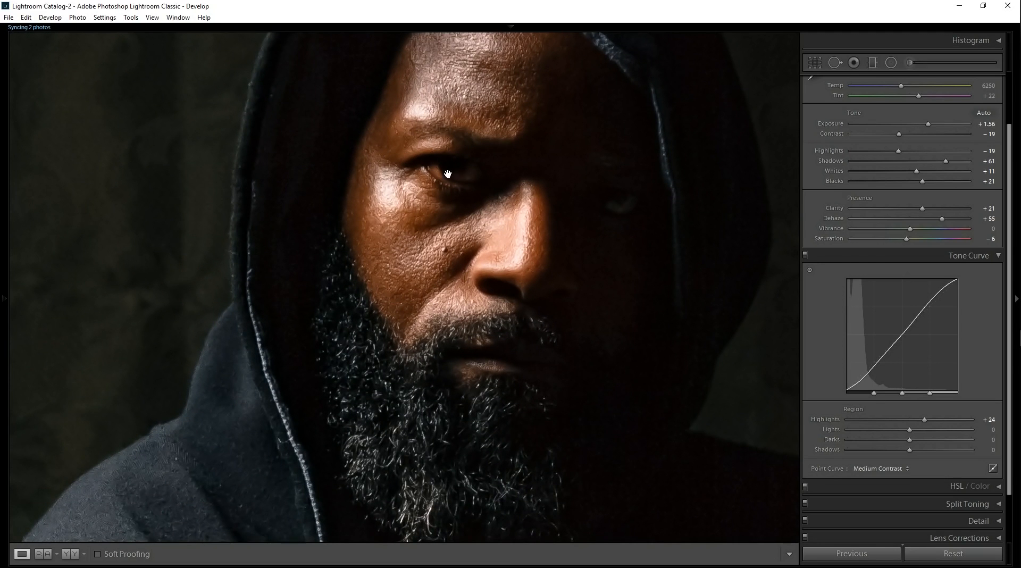
click(618, 200)
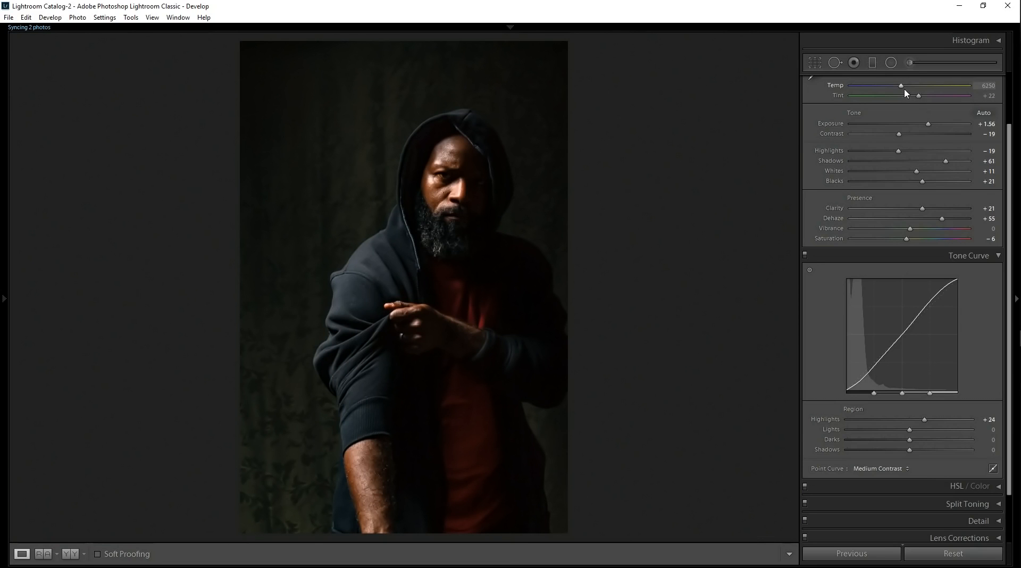
Cool the white balance by setting the portrait's colour temperature to 5484.
scroll(956, 189, up, 2)
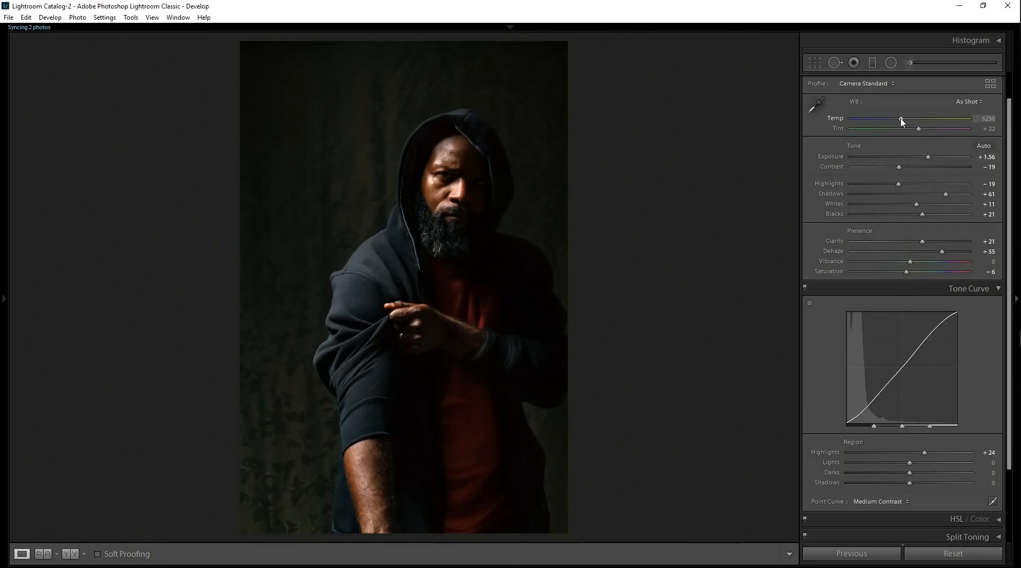
drag(903, 121, 893, 122)
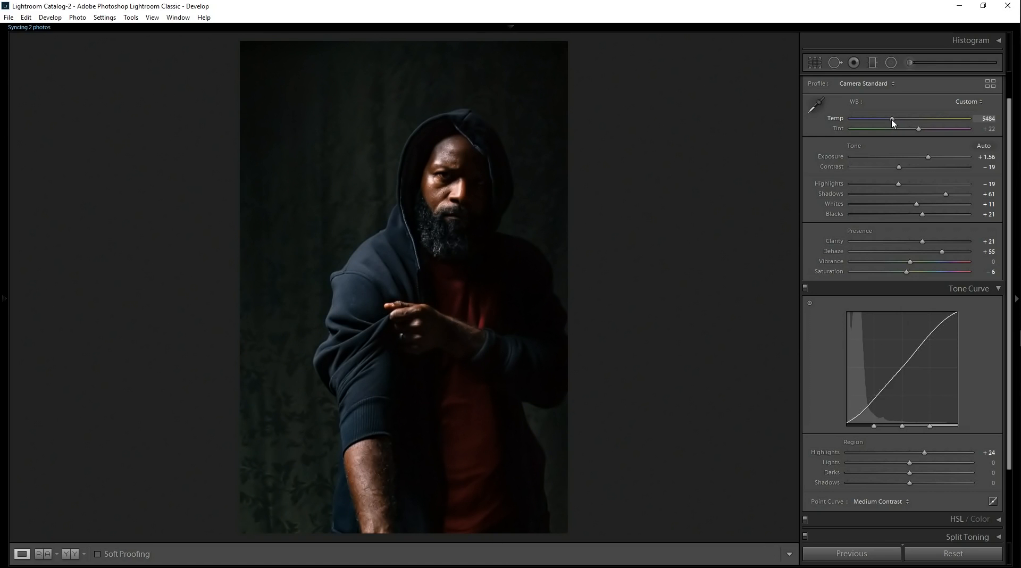